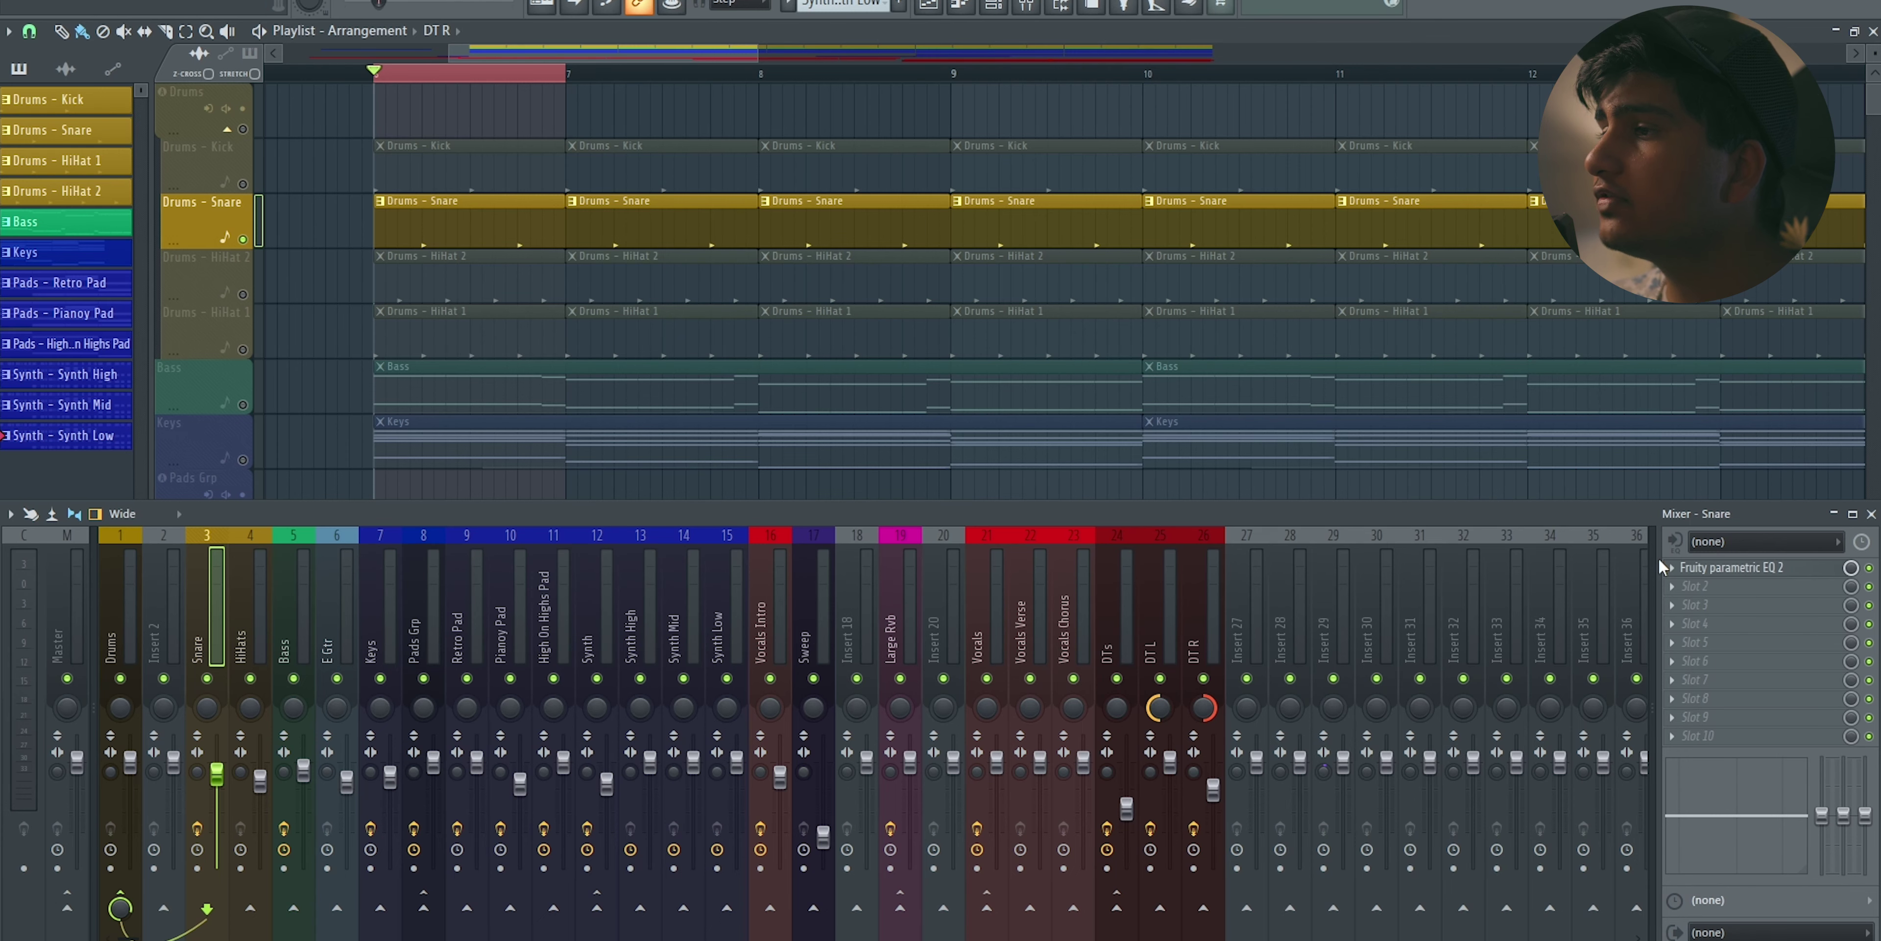
- Load Fruity Reeverb 2 into the Snare mixer track's second effect slot, raise its wet level and play the snare
{"action": "left_click", "coordinate": [1672, 586]}
{"action": "mouse_move", "coordinate": [1688, 511]}
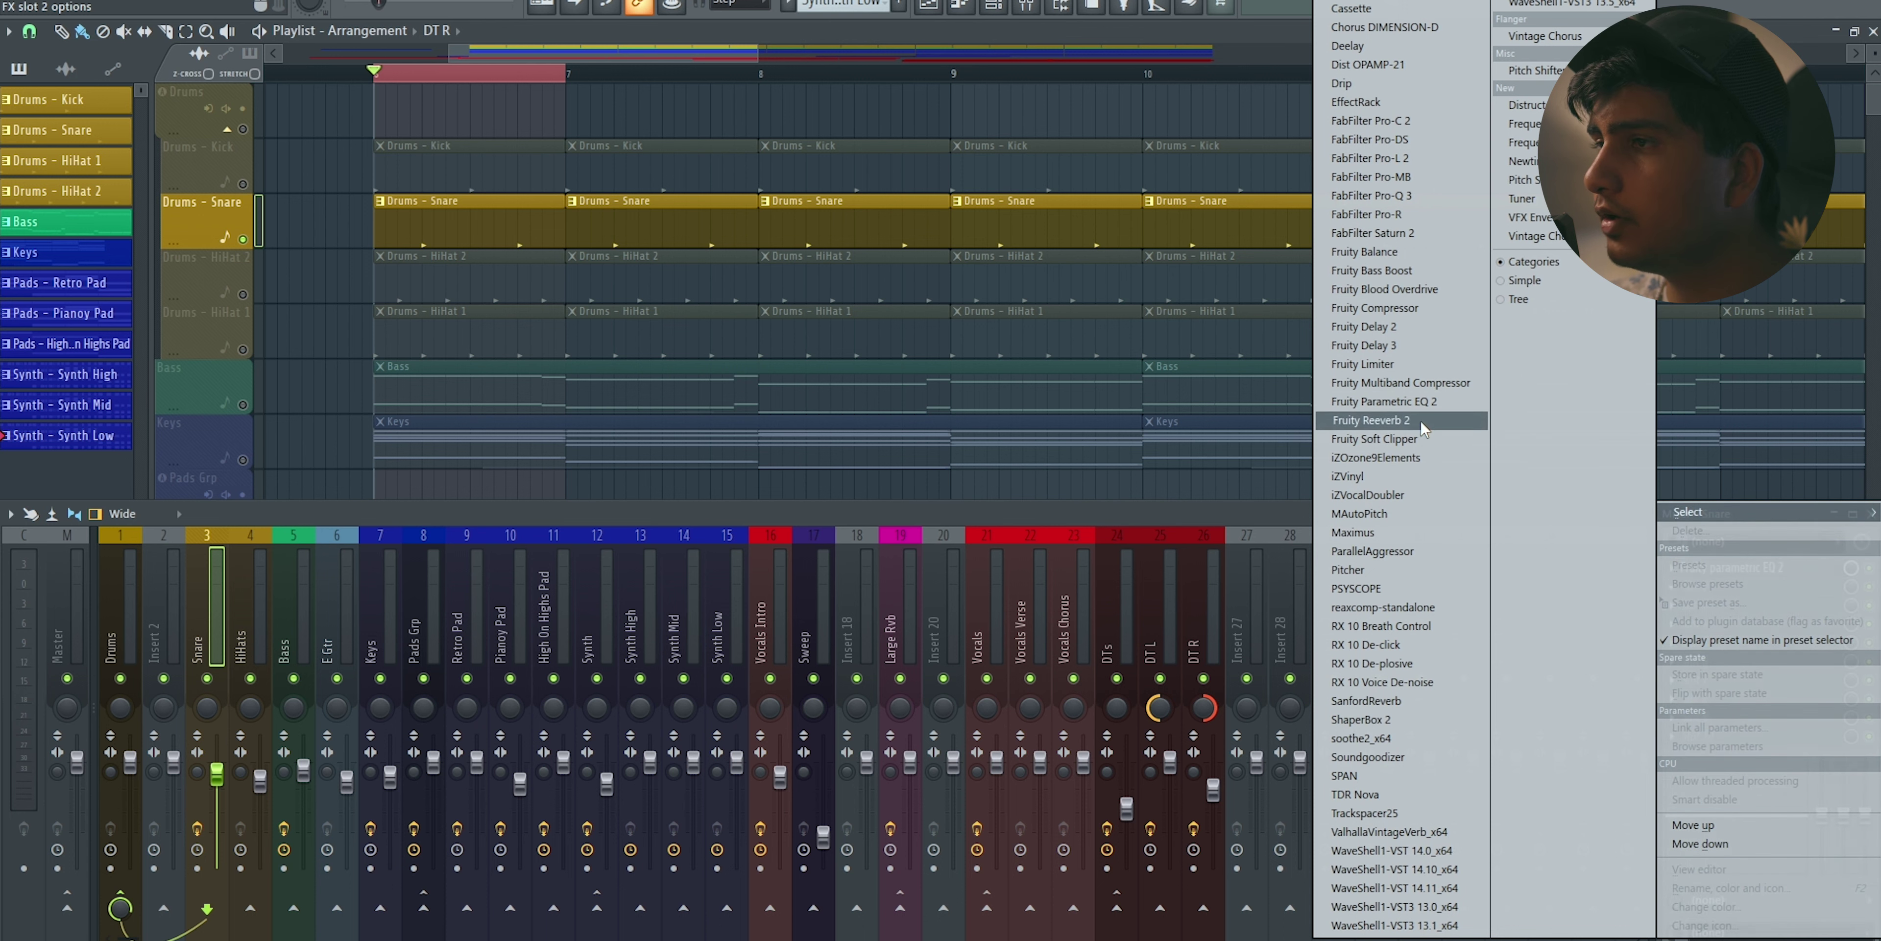
{"action": "left_click", "coordinate": [1388, 420]}
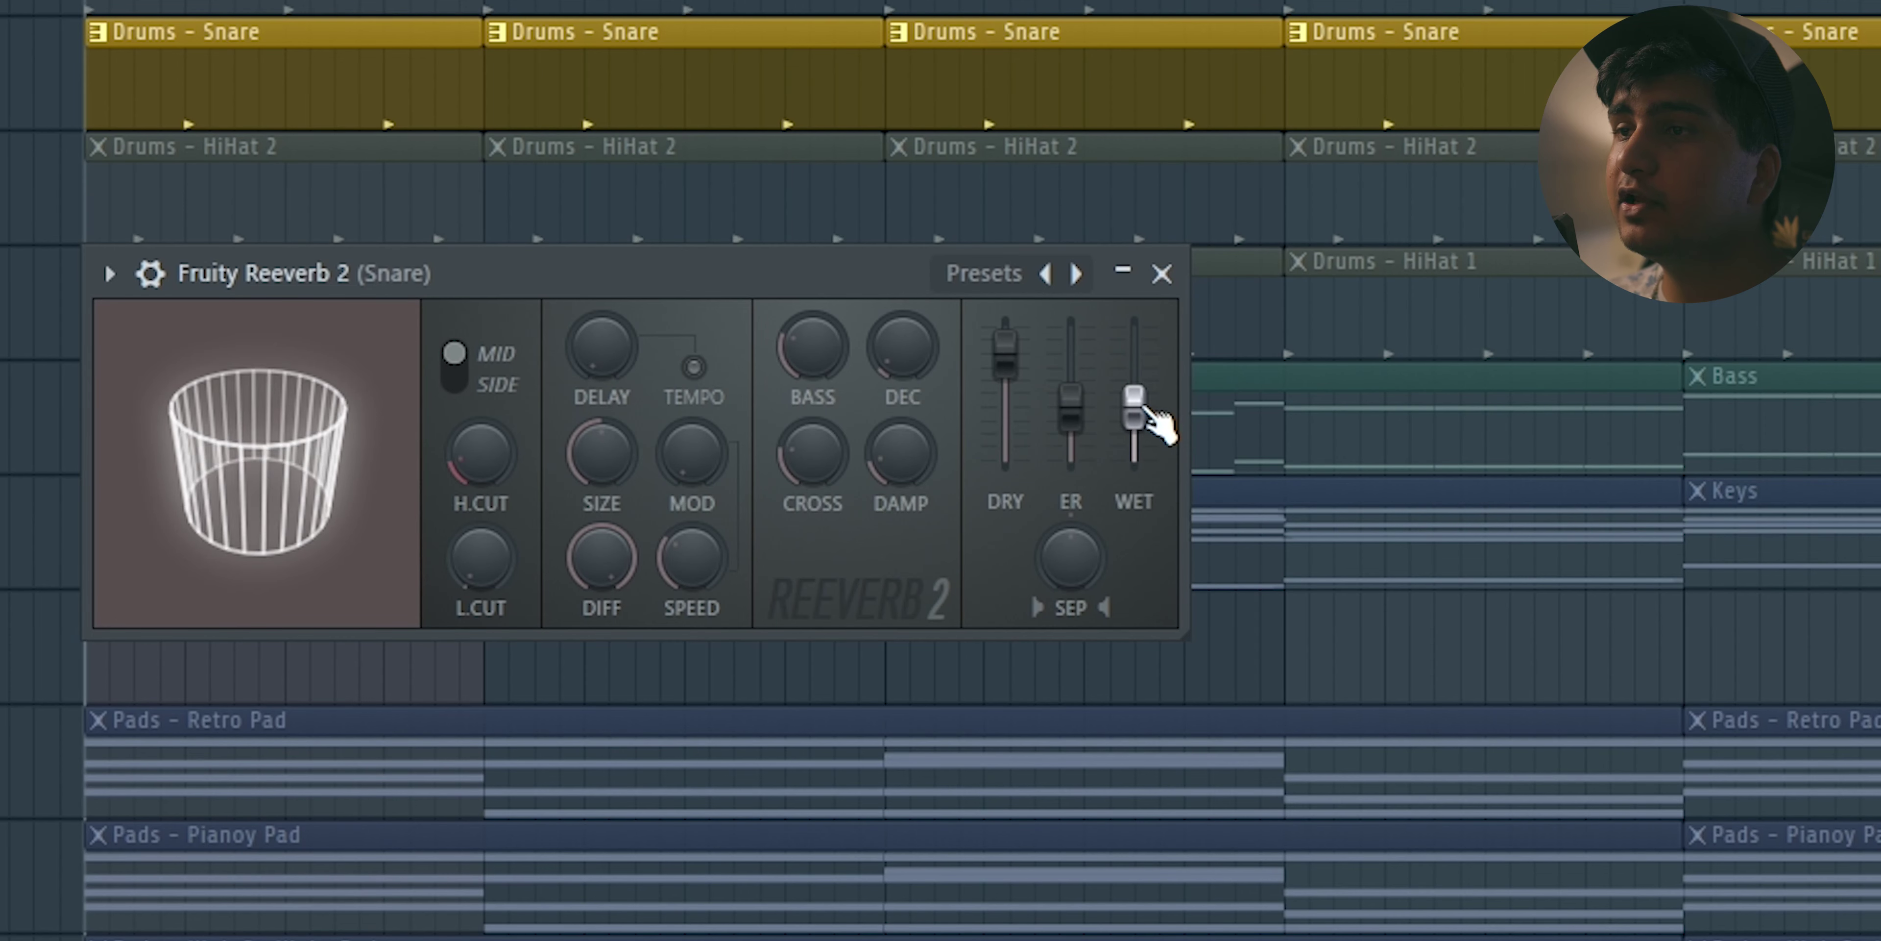
{"action": "left_click_drag", "start_coordinate": [1133, 409], "coordinate": [1150, 365]}
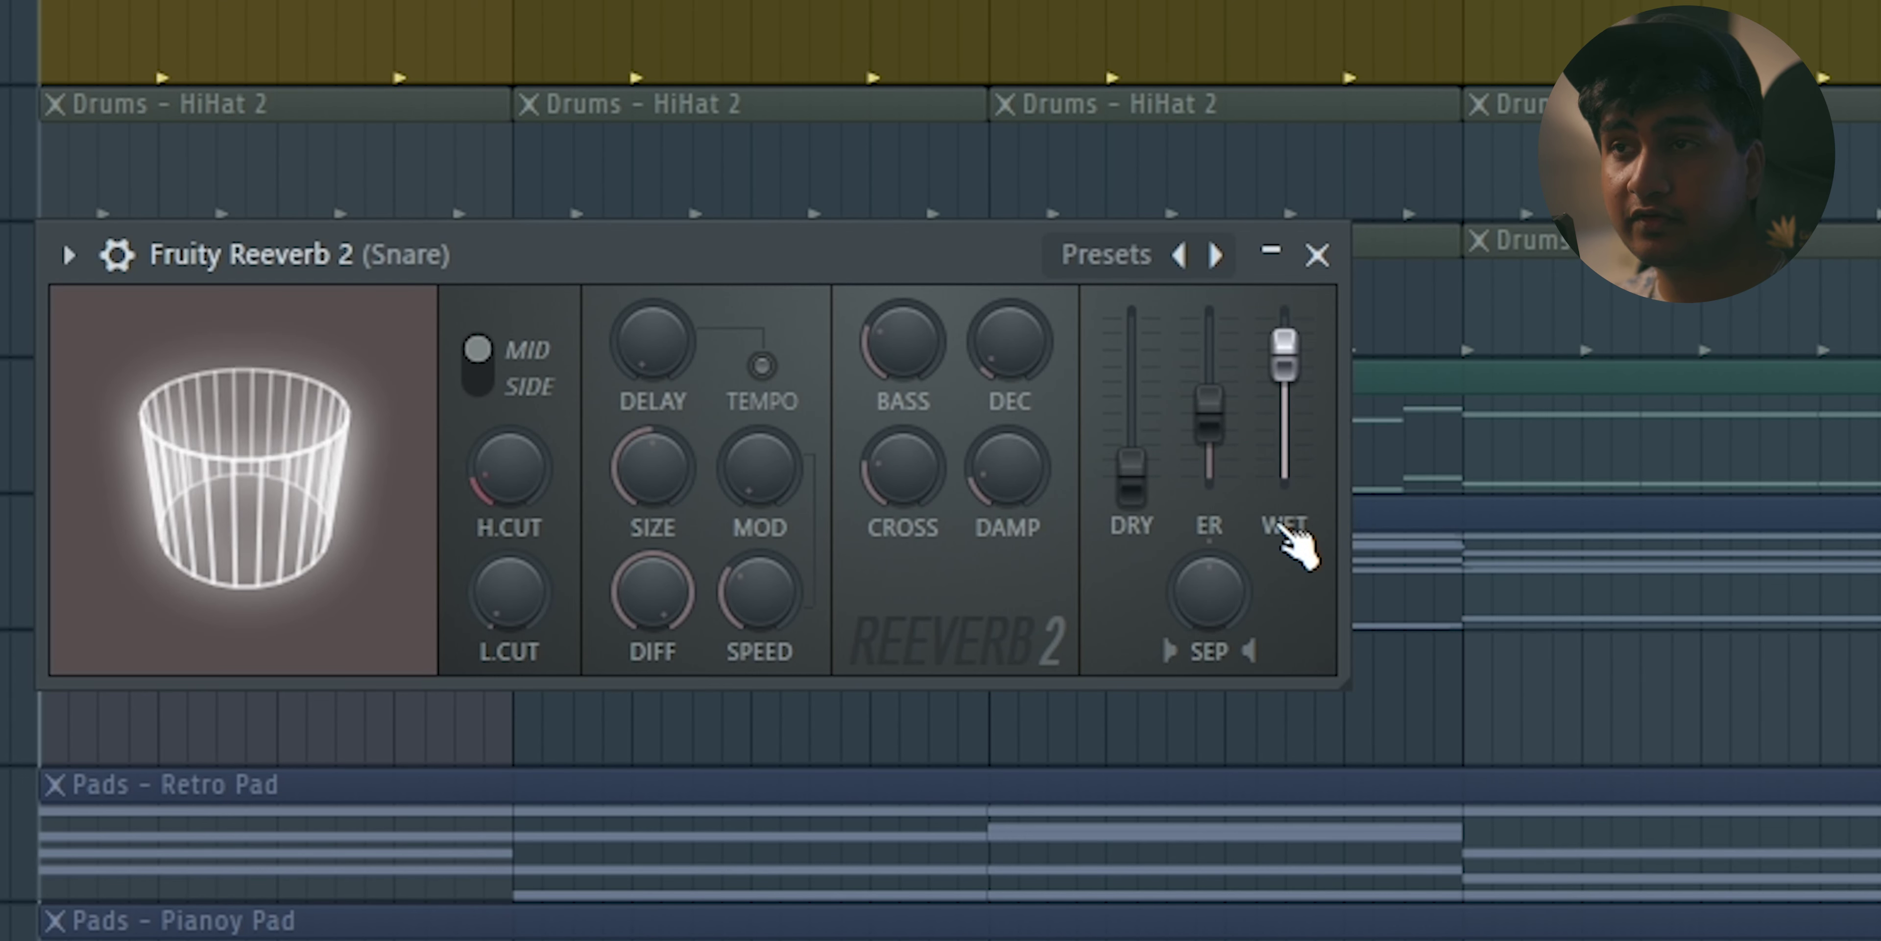
{"action": "key", "text": "space"}
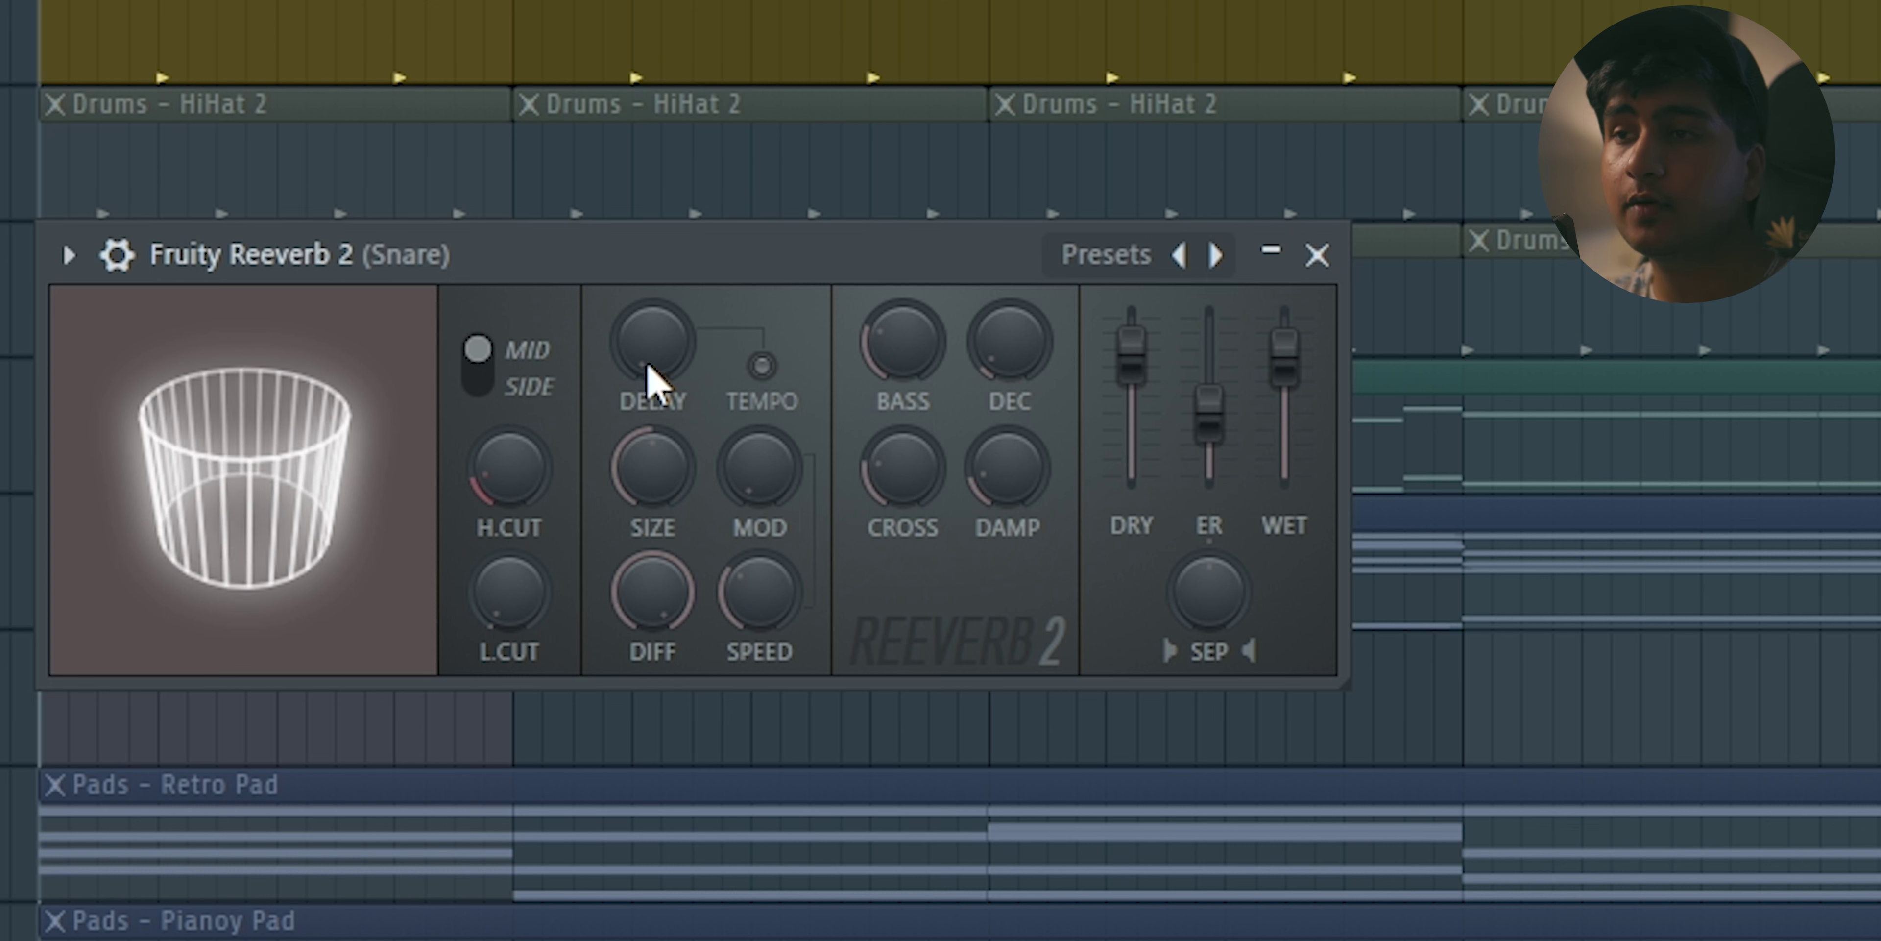
- Try a longer reverb delay during snare playback, and return the delay to its minimum
{"action": "left_click_drag", "start_coordinate": [684, 365], "coordinate": [676, 352]}
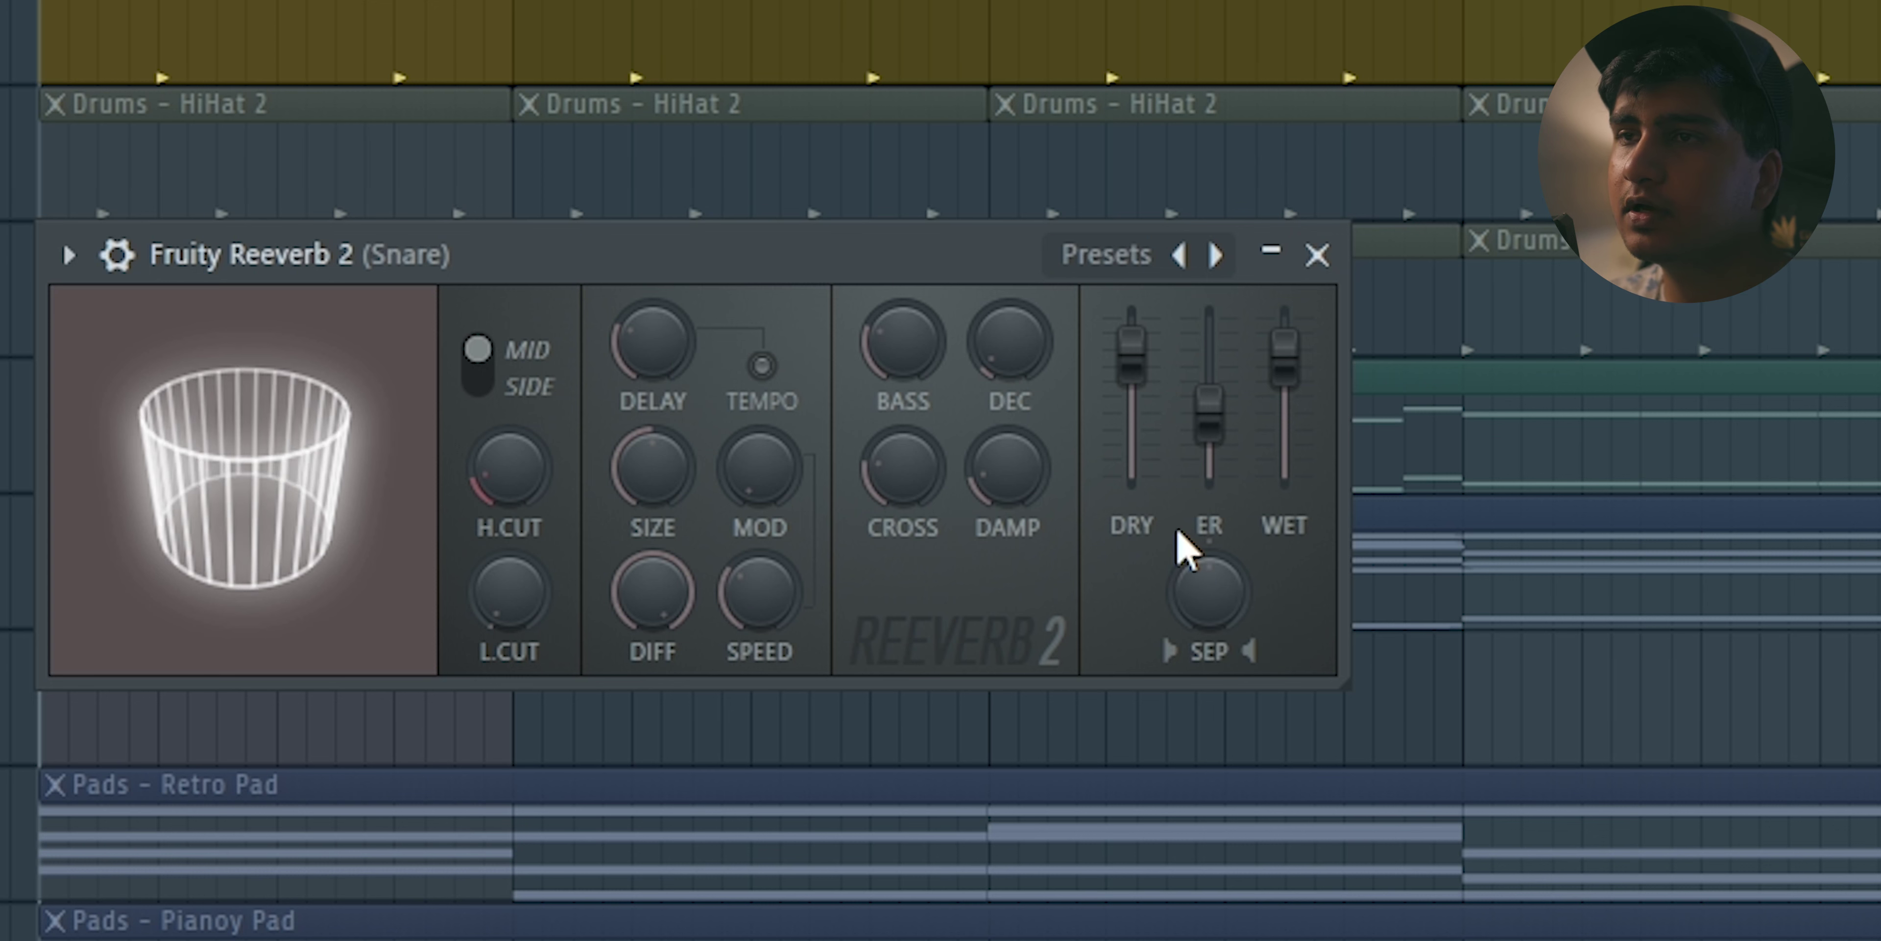
{"action": "key", "text": "space"}
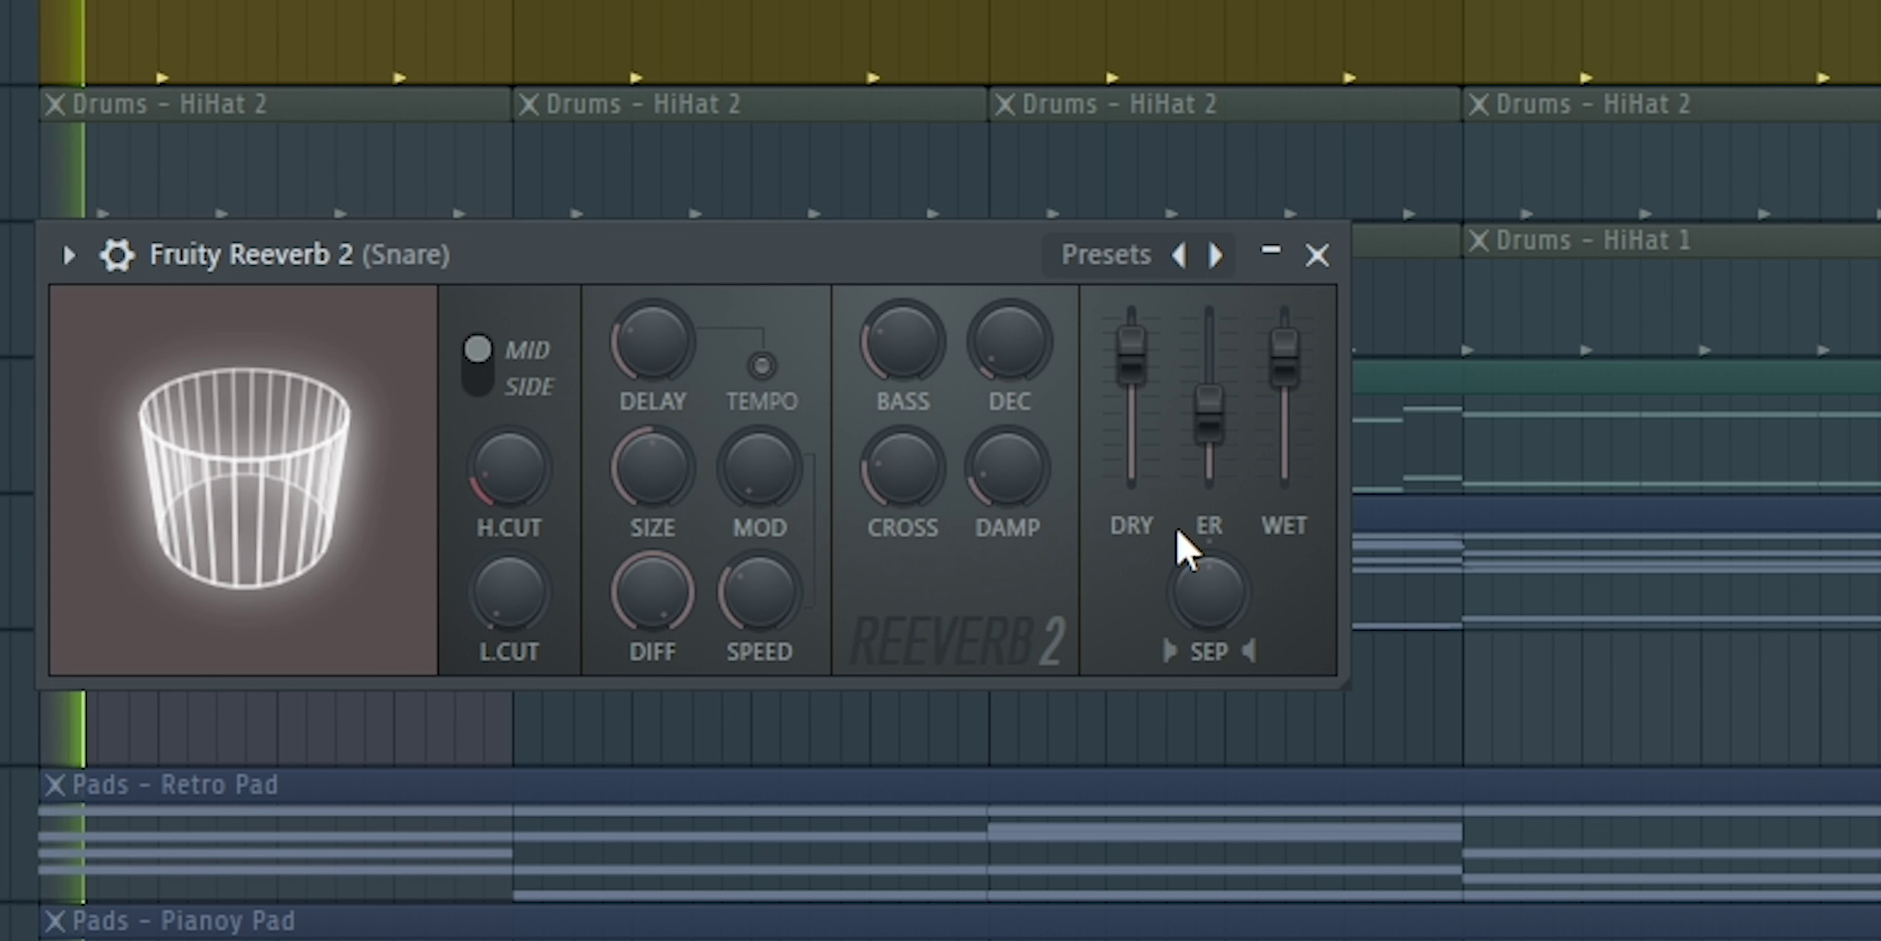
{"action": "key", "text": "space"}
{"action": "left_click_drag", "start_coordinate": [652, 340], "coordinate": [652, 384]}
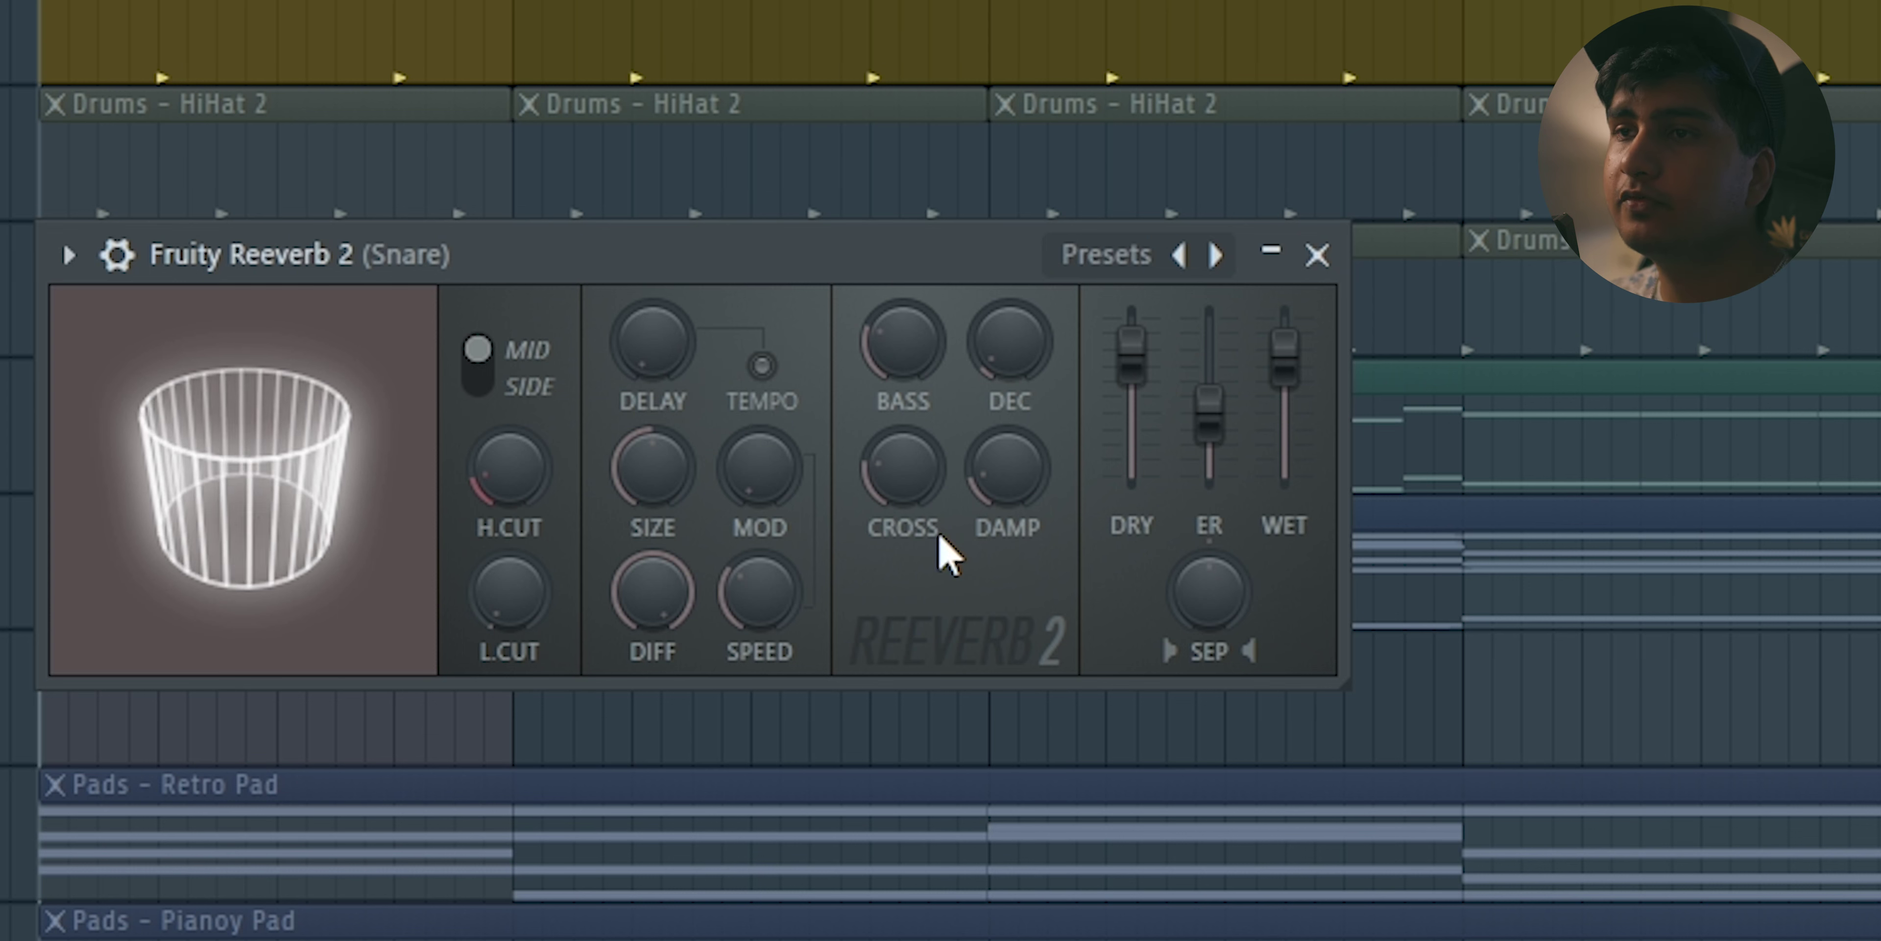
- Audition small and maximum room sizes, then set the size to about three quarters and the diffusion to maximum
{"action": "key", "text": "space"}
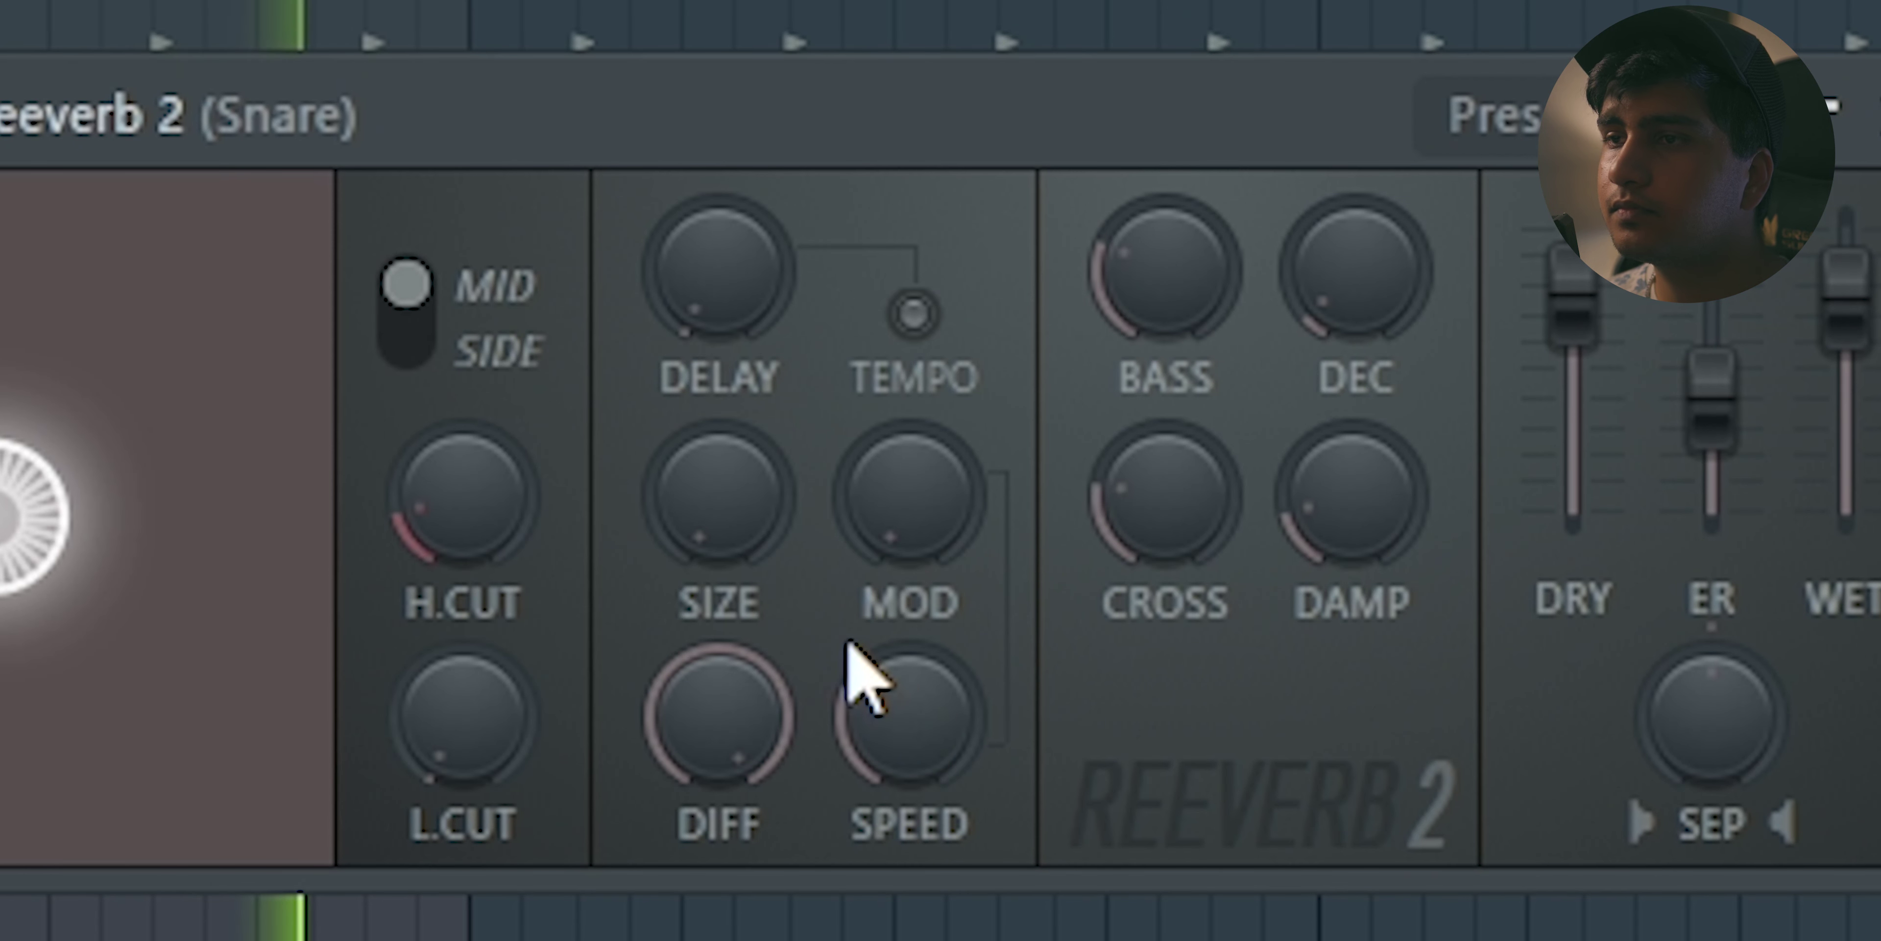
{"action": "left_click_drag", "start_coordinate": [731, 511], "coordinate": [731, 409]}
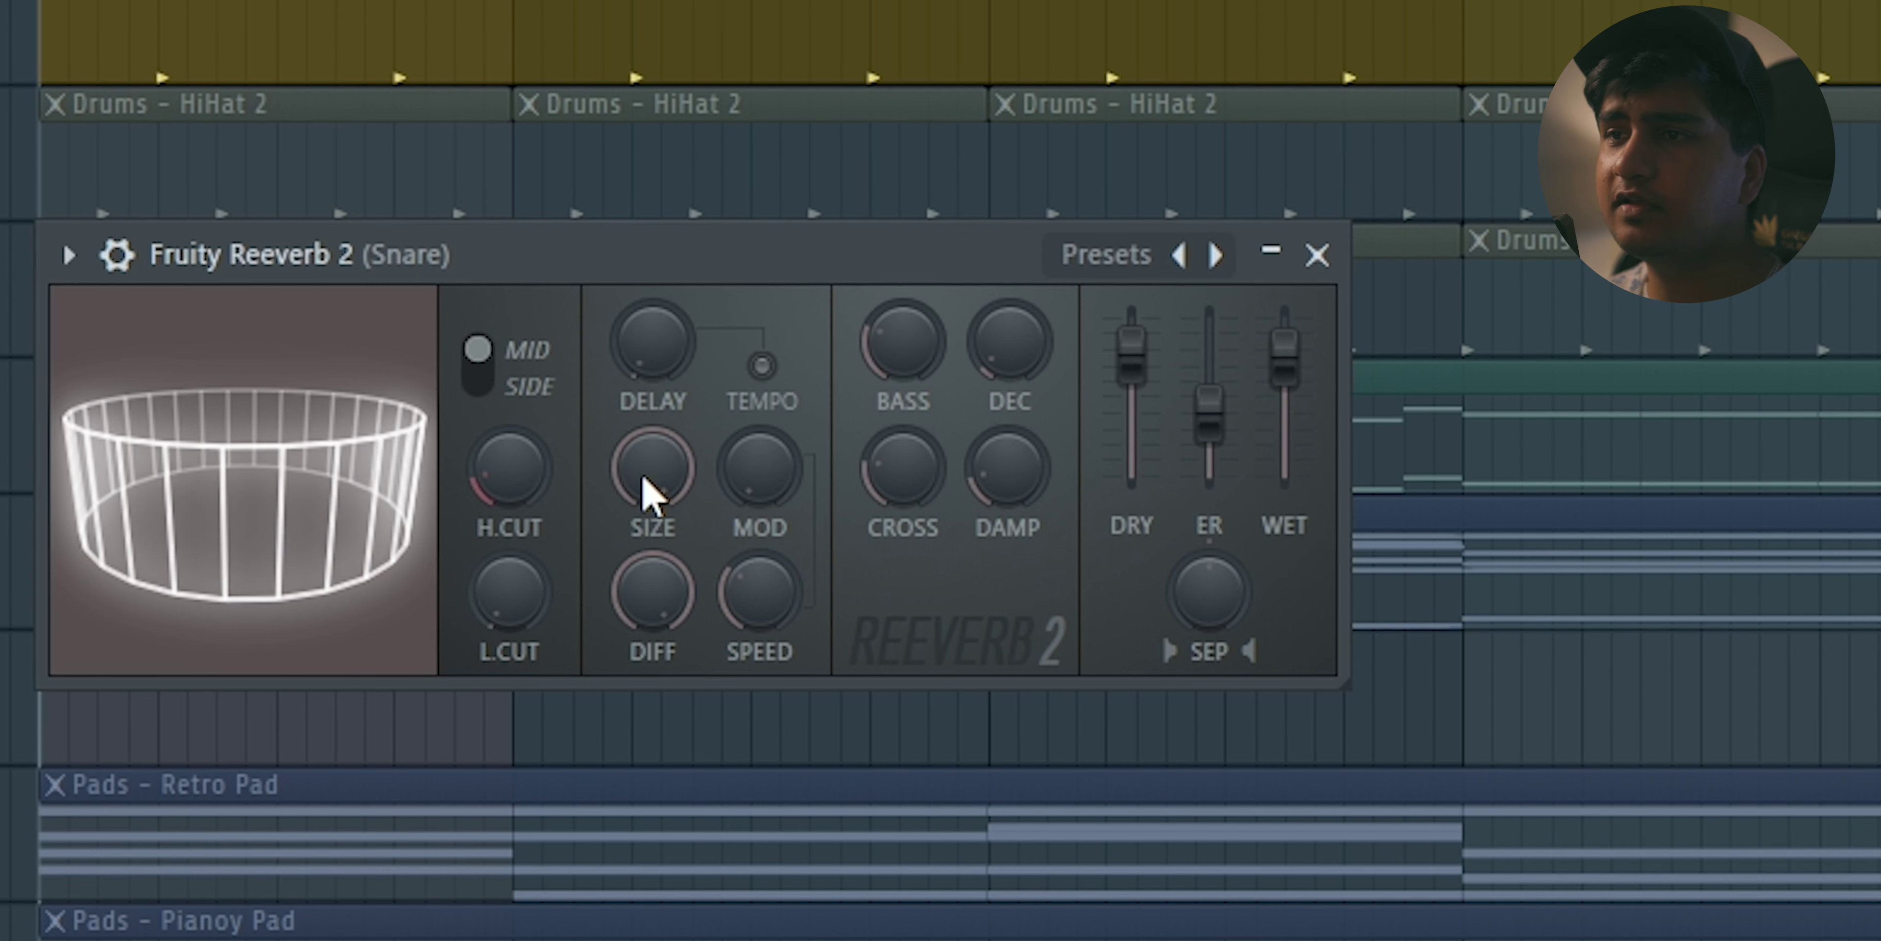
{"action": "key", "text": "space"}
{"action": "left_click_drag", "start_coordinate": [643, 476], "coordinate": [643, 509]}
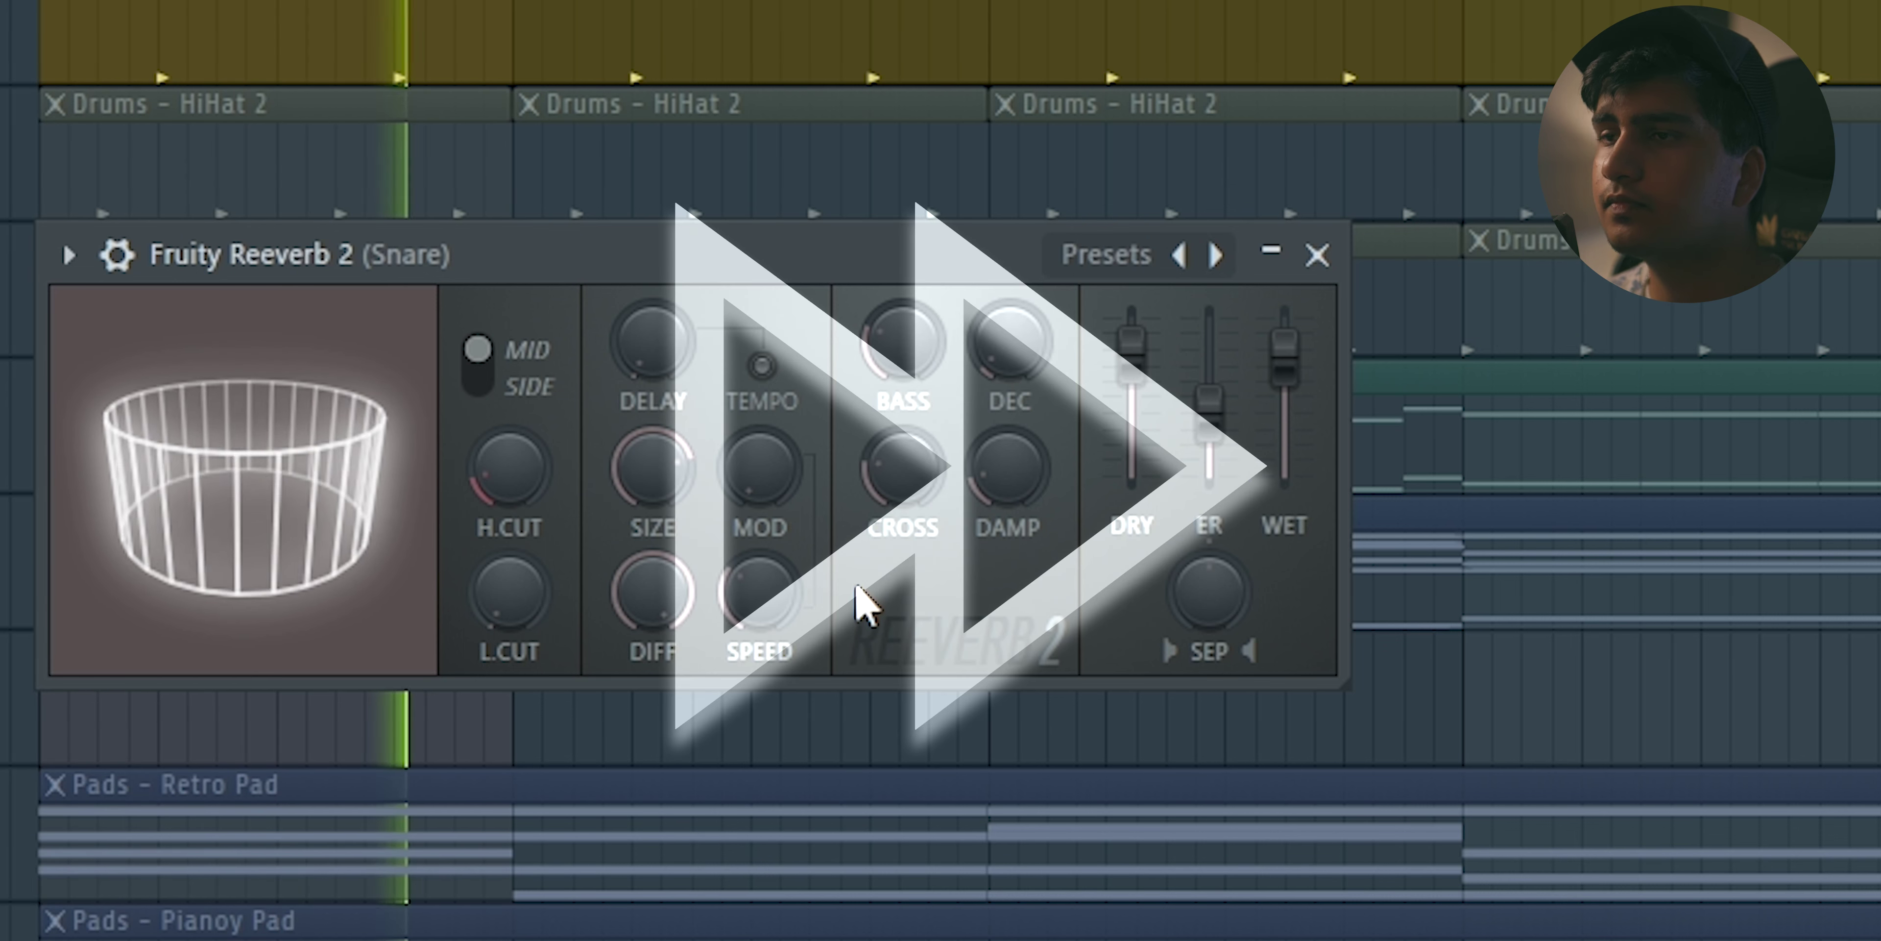
{"action": "key", "text": "space"}
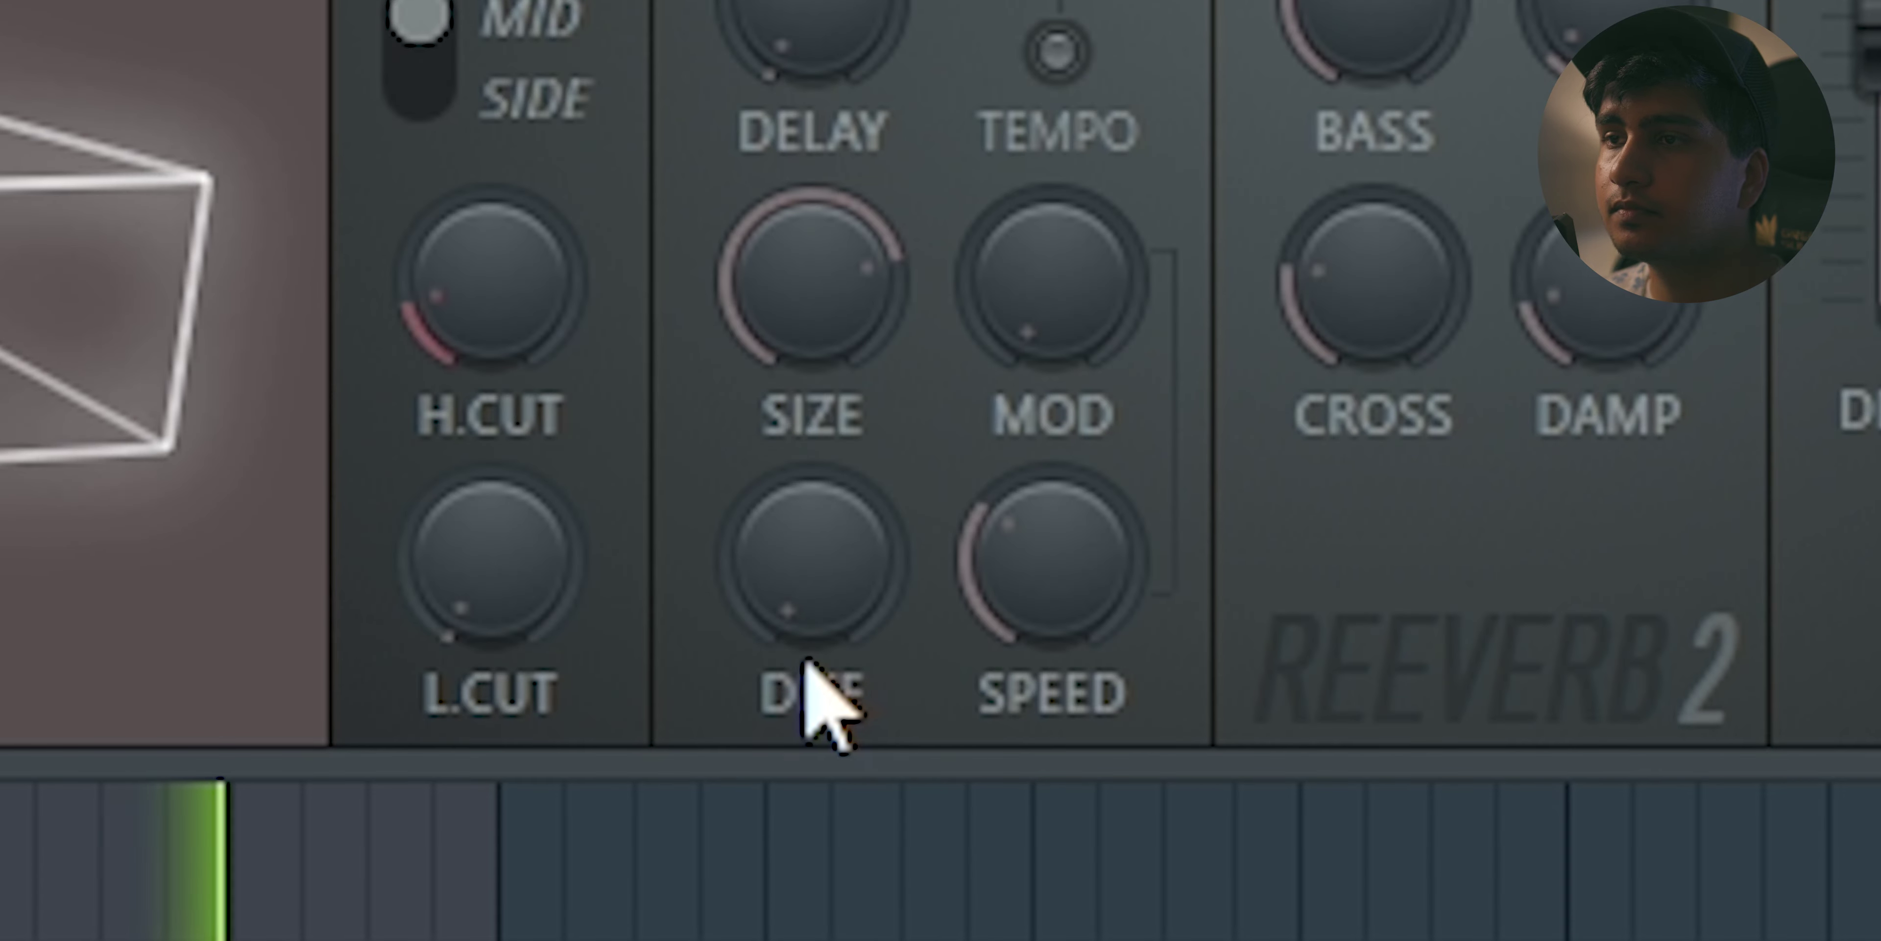
{"action": "left_click_drag", "start_coordinate": [804, 659], "coordinate": [799, 622]}
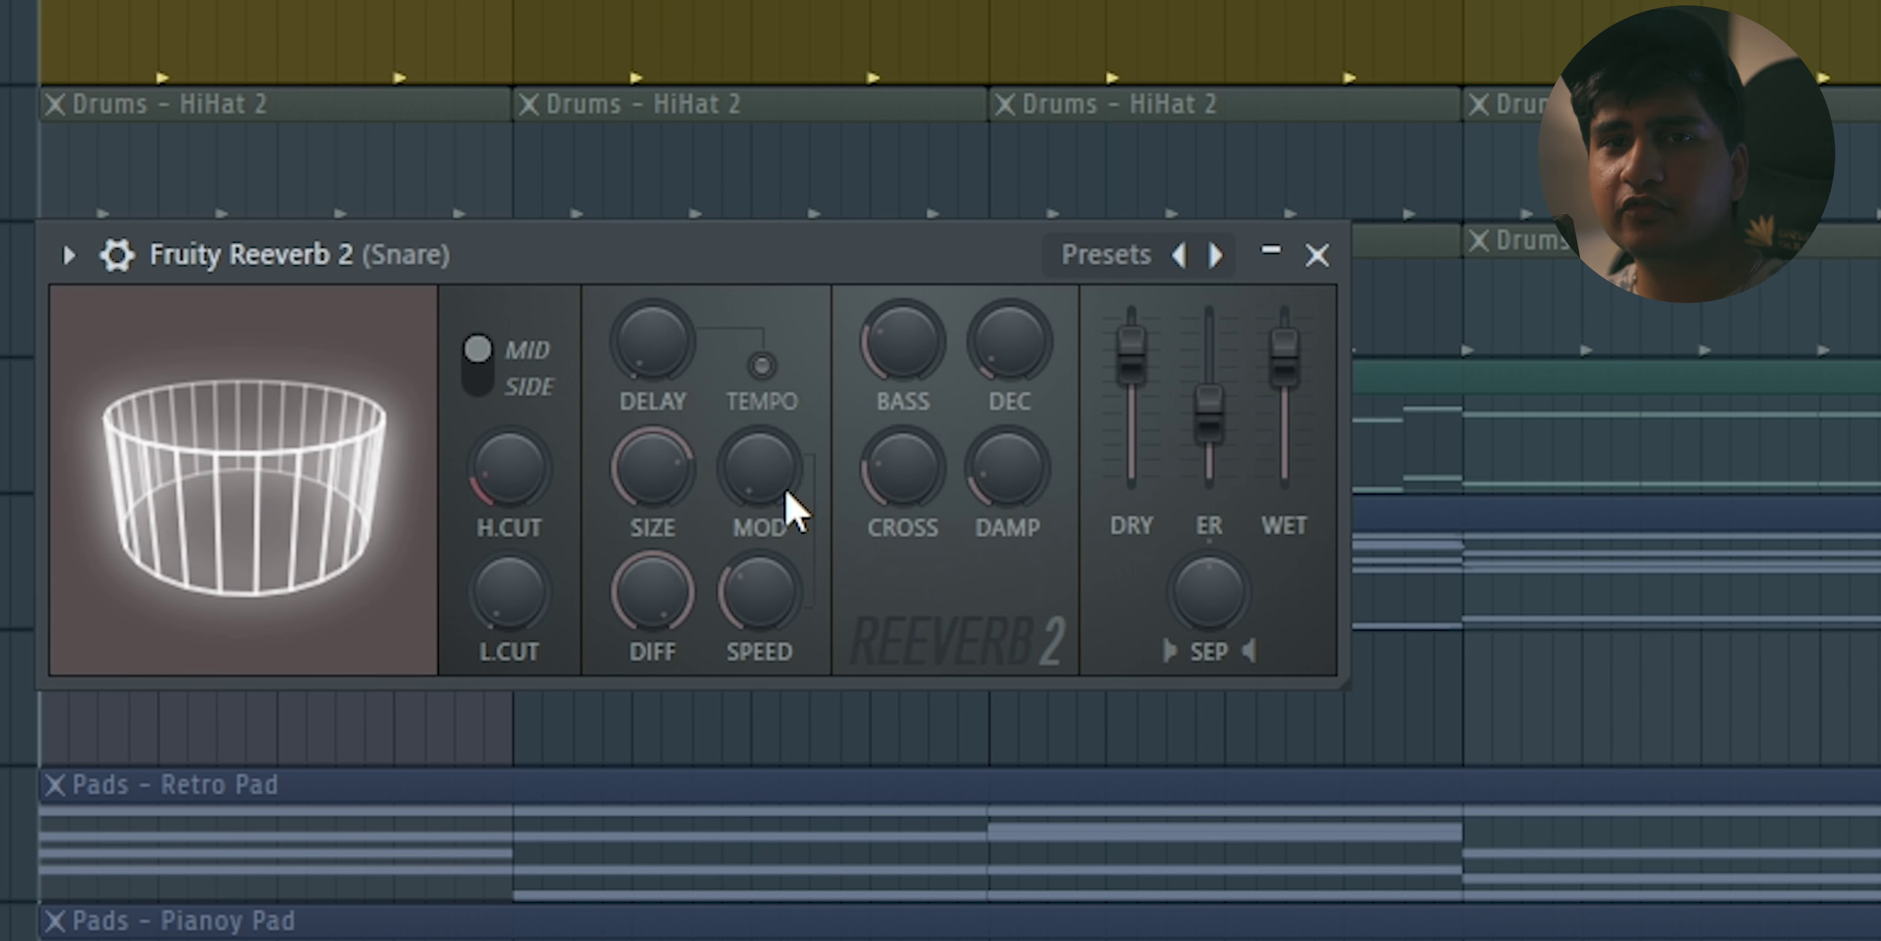
- With the dry level pulled down, audition maximum modulation and speed, then turn the modulation speed down to minimum
{"action": "left_click_drag", "start_coordinate": [1133, 350], "coordinate": [1132, 475]}
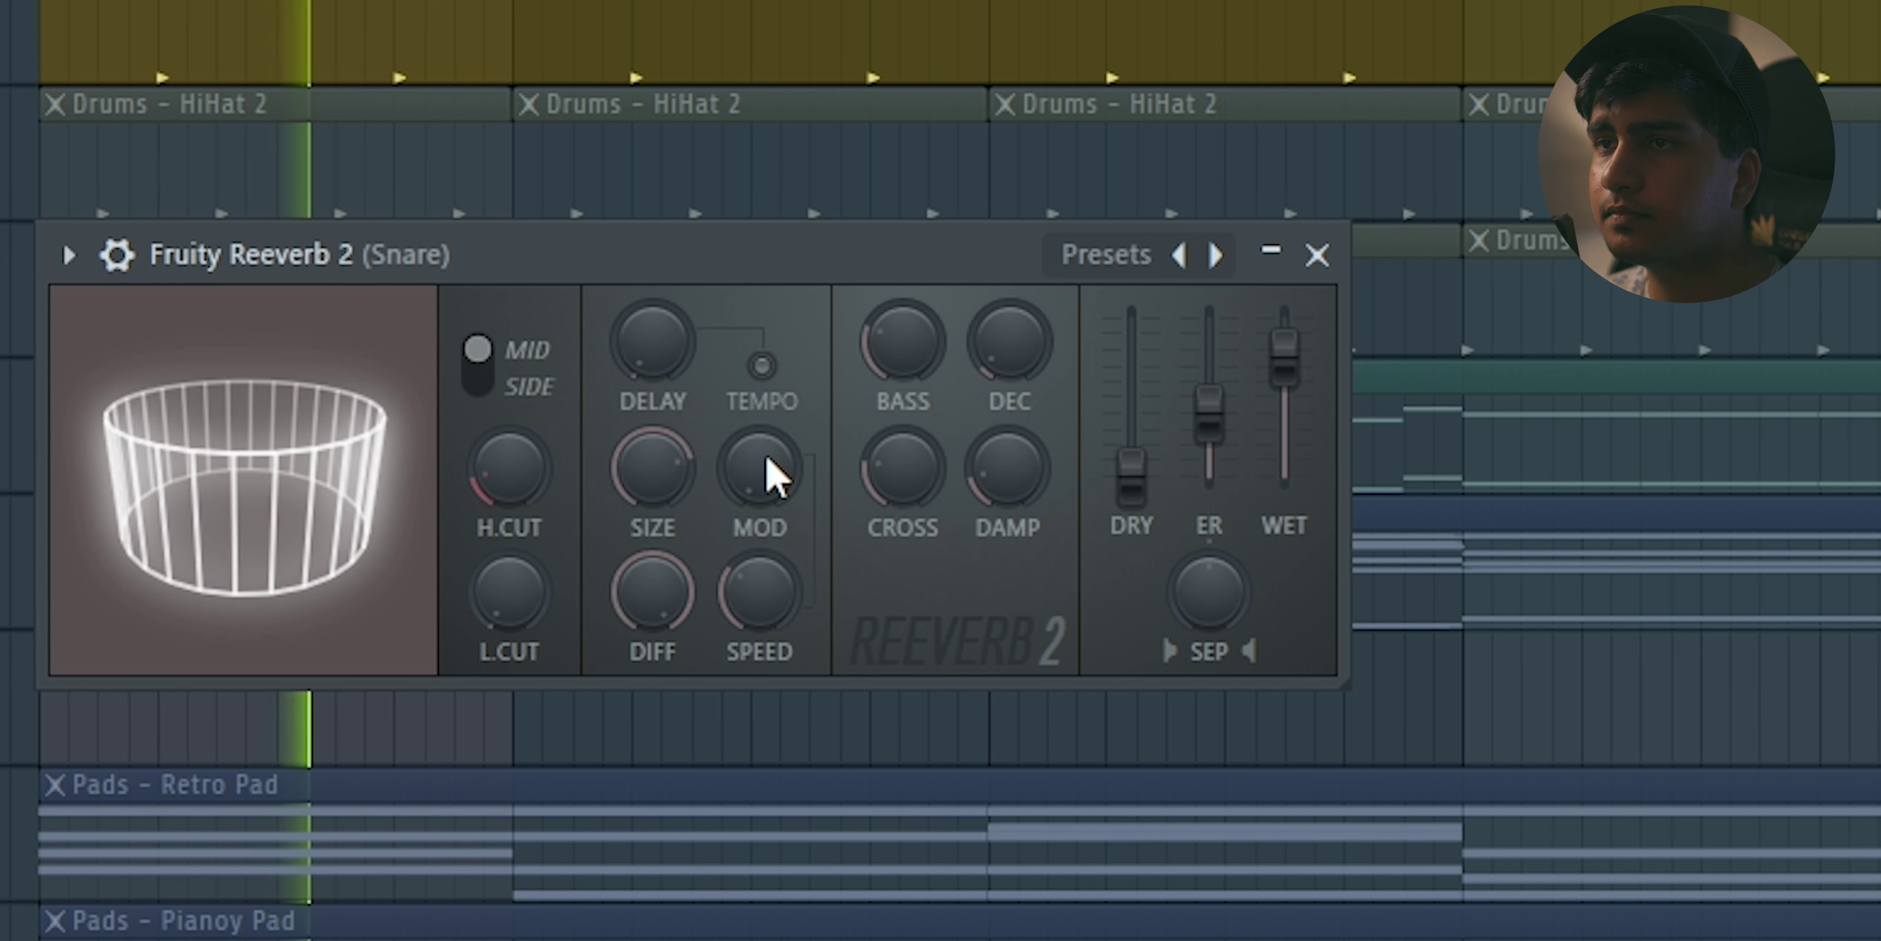
{"action": "left_click_drag", "start_coordinate": [777, 495], "coordinate": [777, 438]}
{"action": "left_click_drag", "start_coordinate": [760, 588], "coordinate": [760, 511]}
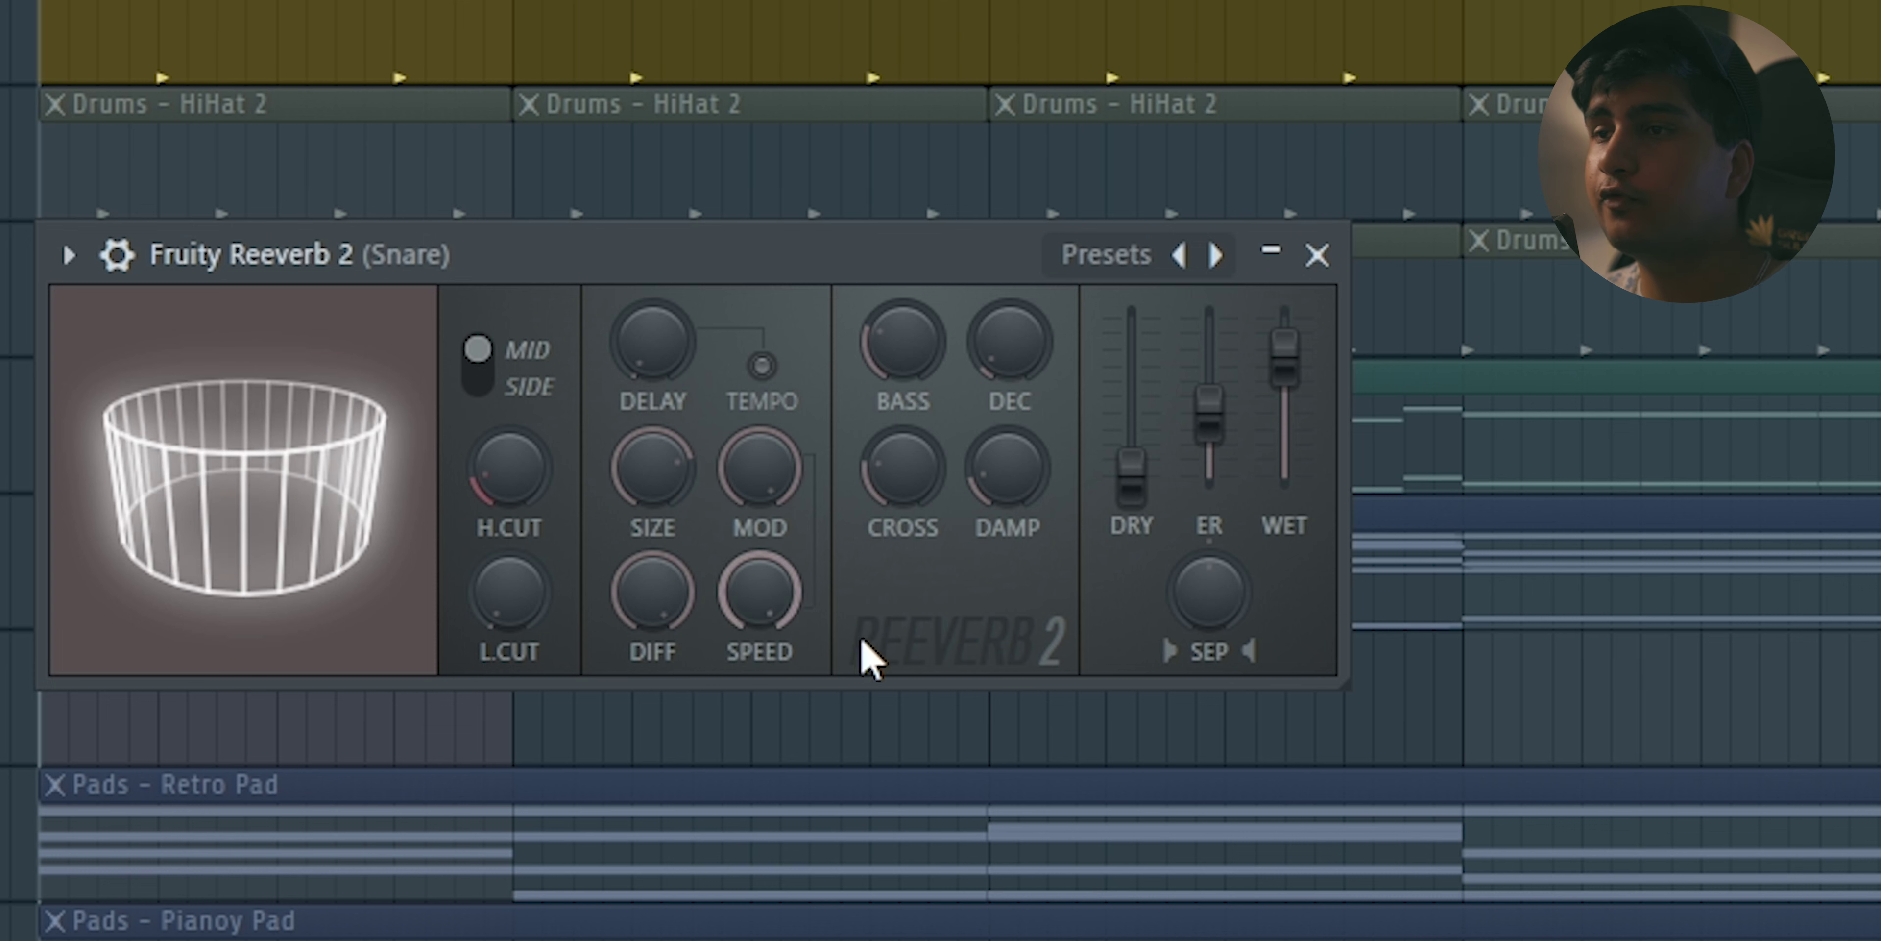
{"action": "key", "text": "space"}
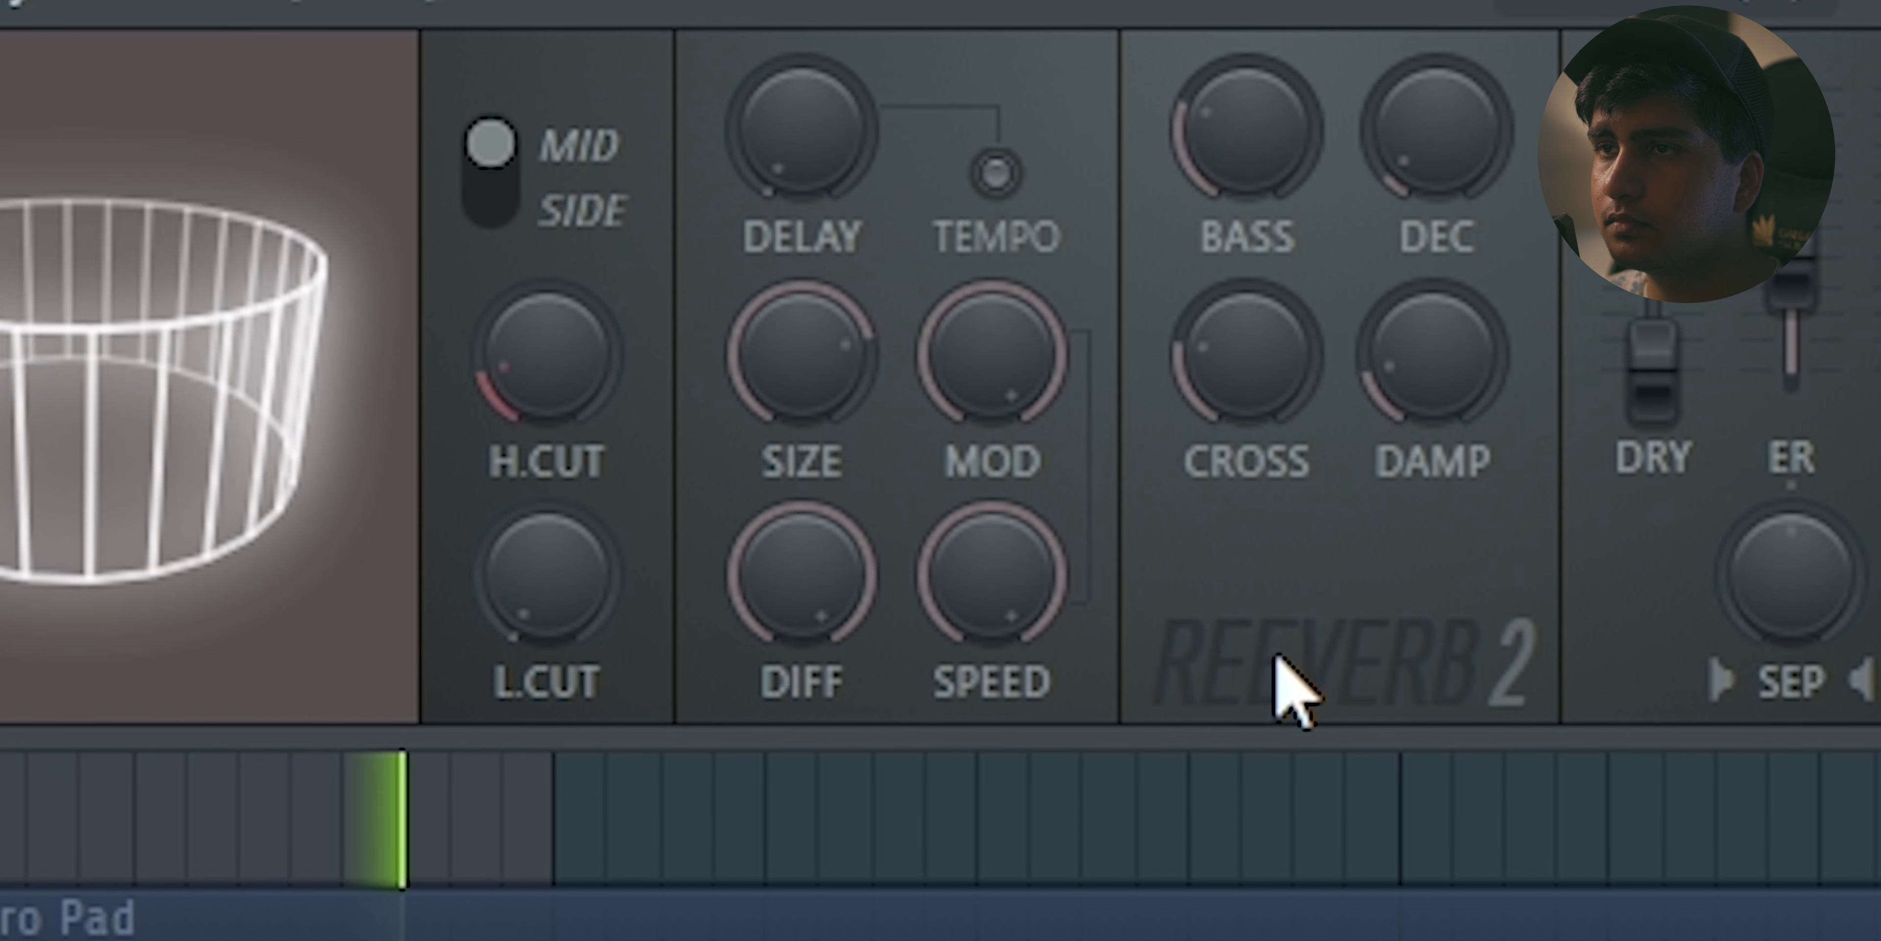
{"action": "left_click_drag", "start_coordinate": [994, 573], "coordinate": [995, 641]}
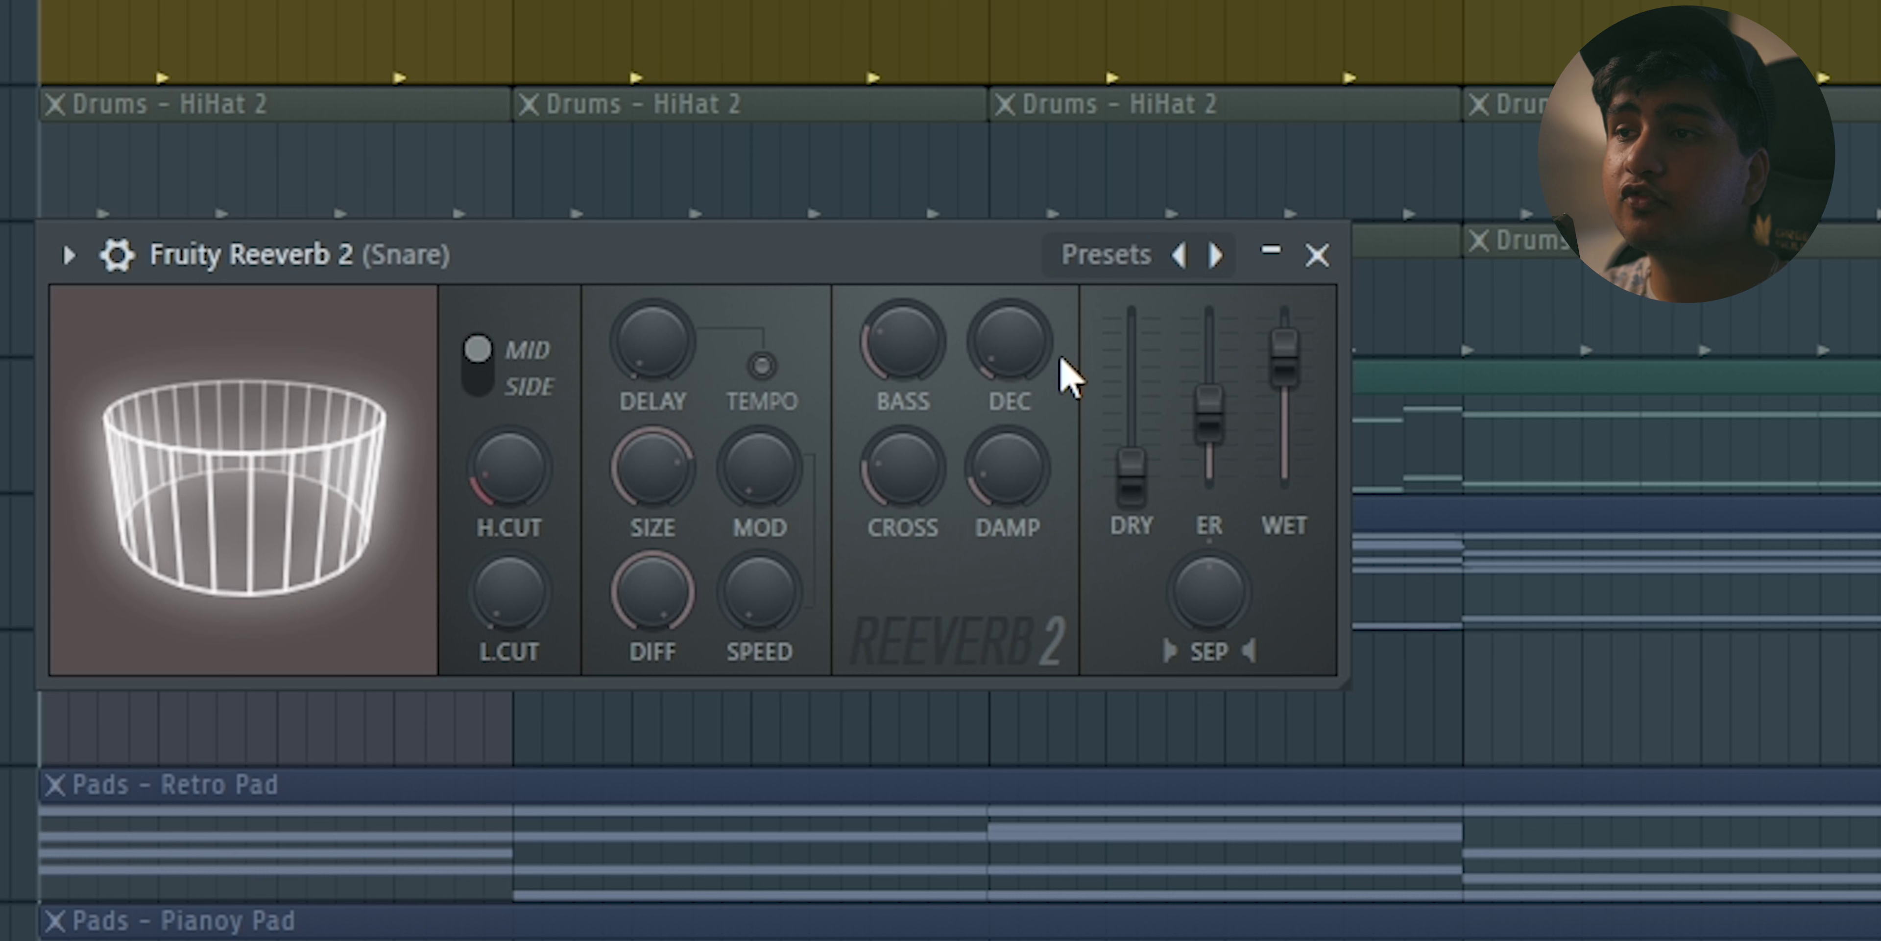
- Try a longer reverb decay on the snare
{"action": "mouse_move", "coordinate": [1036, 351]}
{"action": "left_click_drag", "start_coordinate": [1021, 354], "coordinate": [1021, 289]}
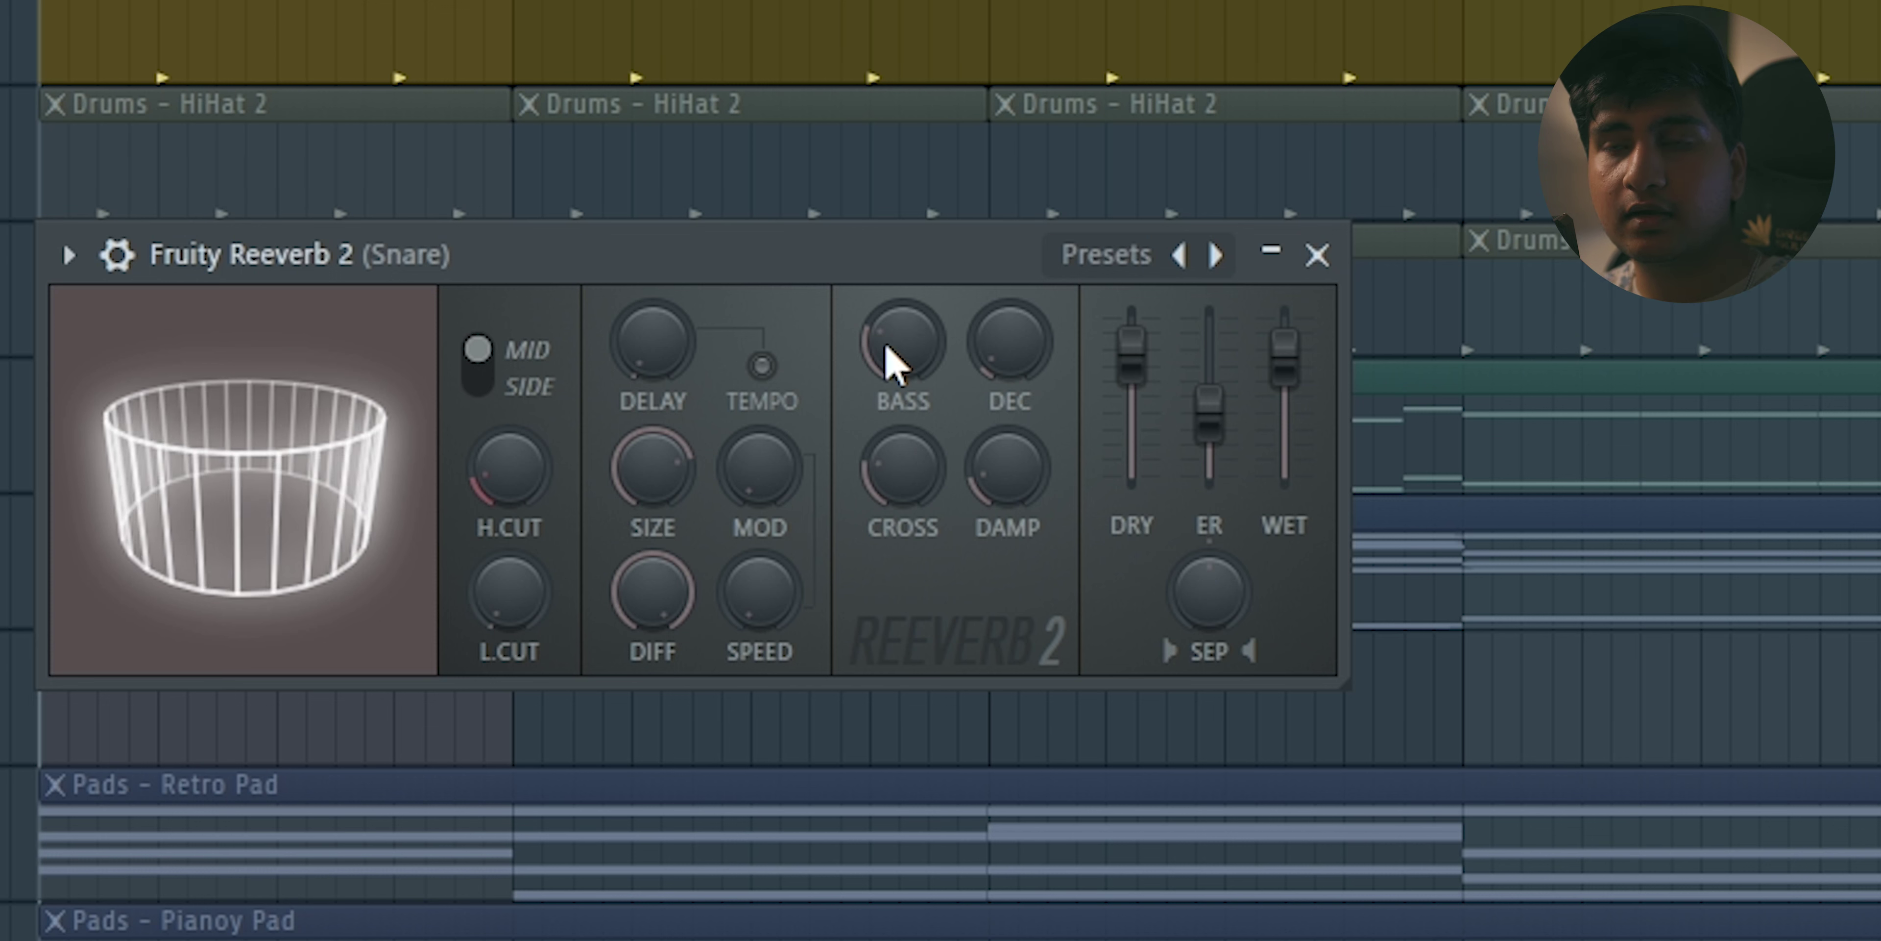
- Try the reverb's crossover at maximum with the bass raised, and bring the bass back down
{"action": "mouse_move", "coordinate": [911, 488]}
{"action": "left_mouse_down"}
{"action": "mouse_move", "coordinate": [911, 438]}
{"action": "mouse_move", "coordinate": [914, 500]}
{"action": "left_mouse_up"}
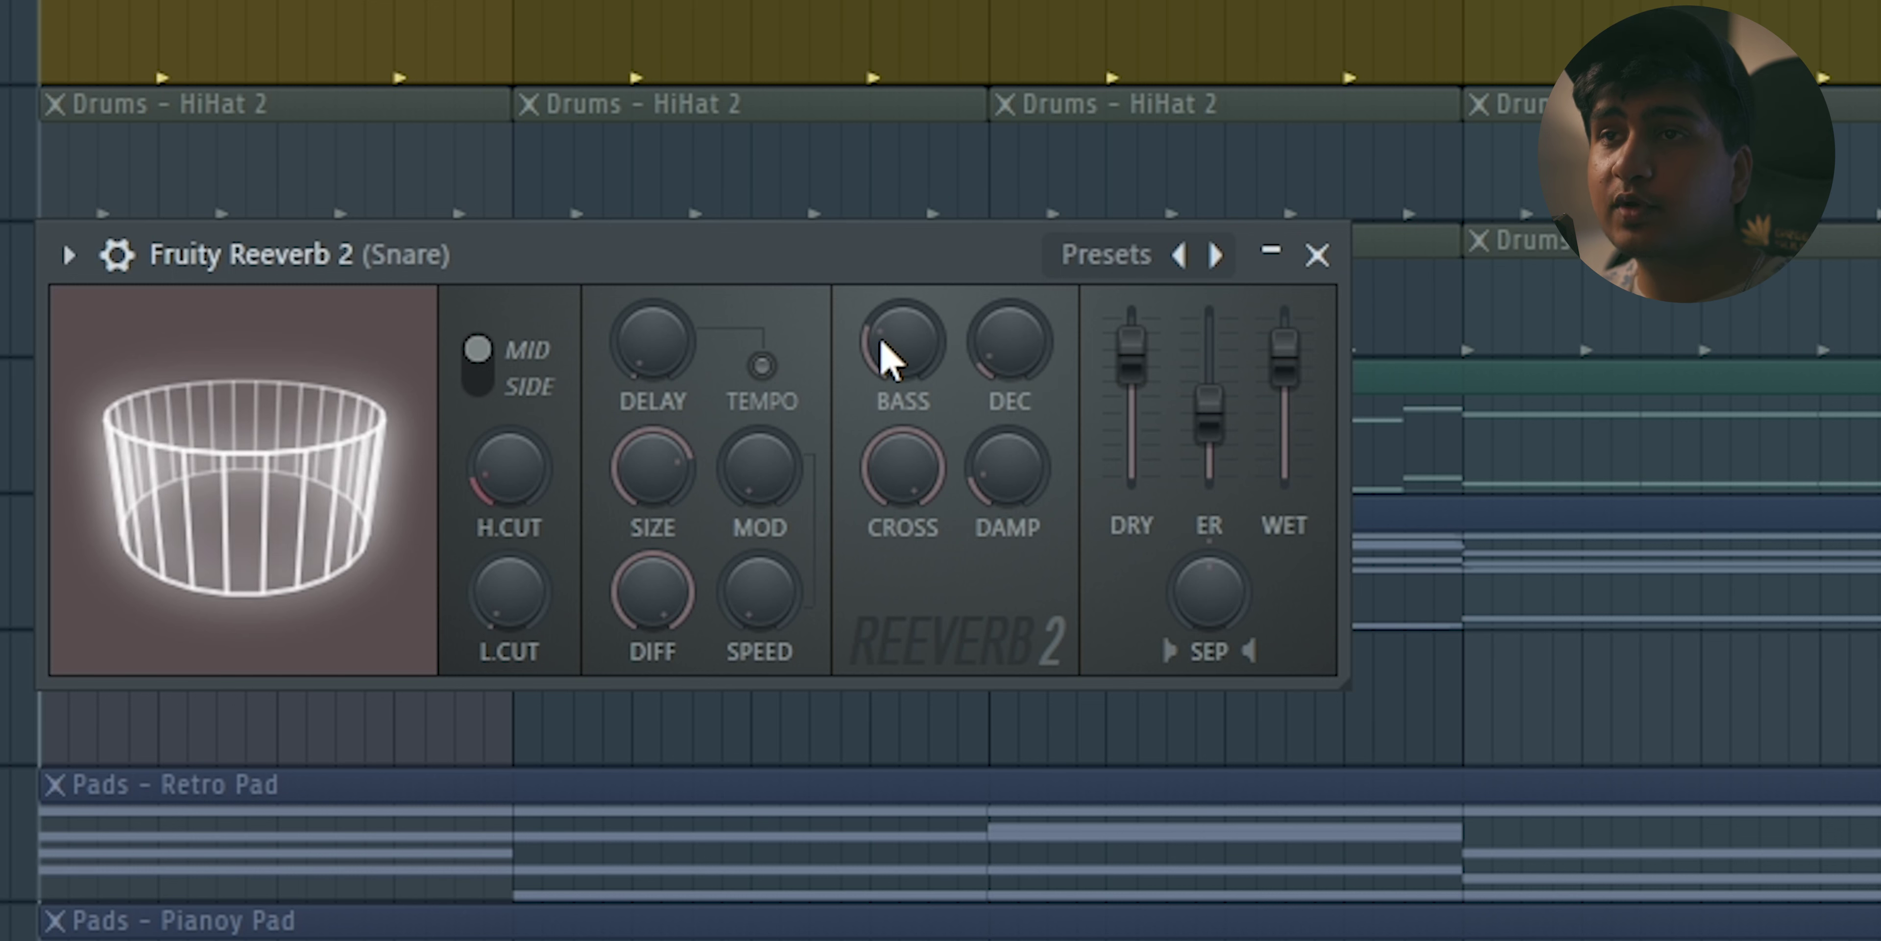
{"action": "left_click_drag", "start_coordinate": [895, 357], "coordinate": [894, 299]}
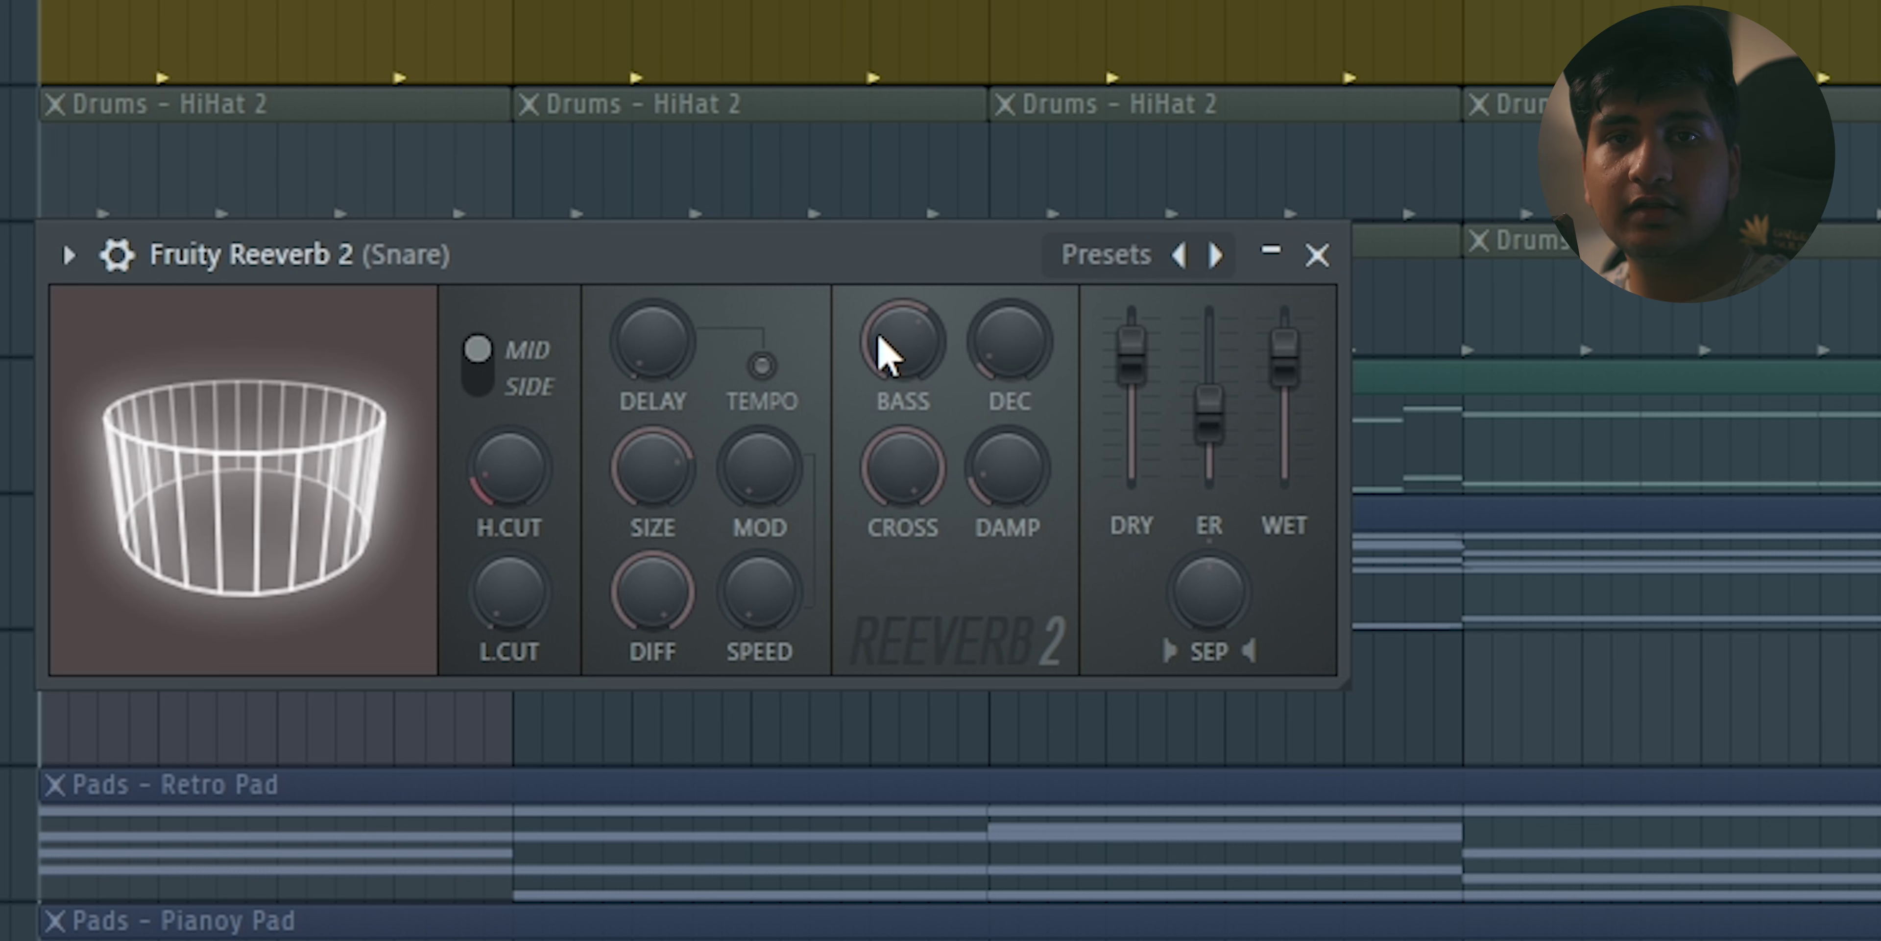
{"action": "left_click_drag", "start_coordinate": [879, 338], "coordinate": [937, 372]}
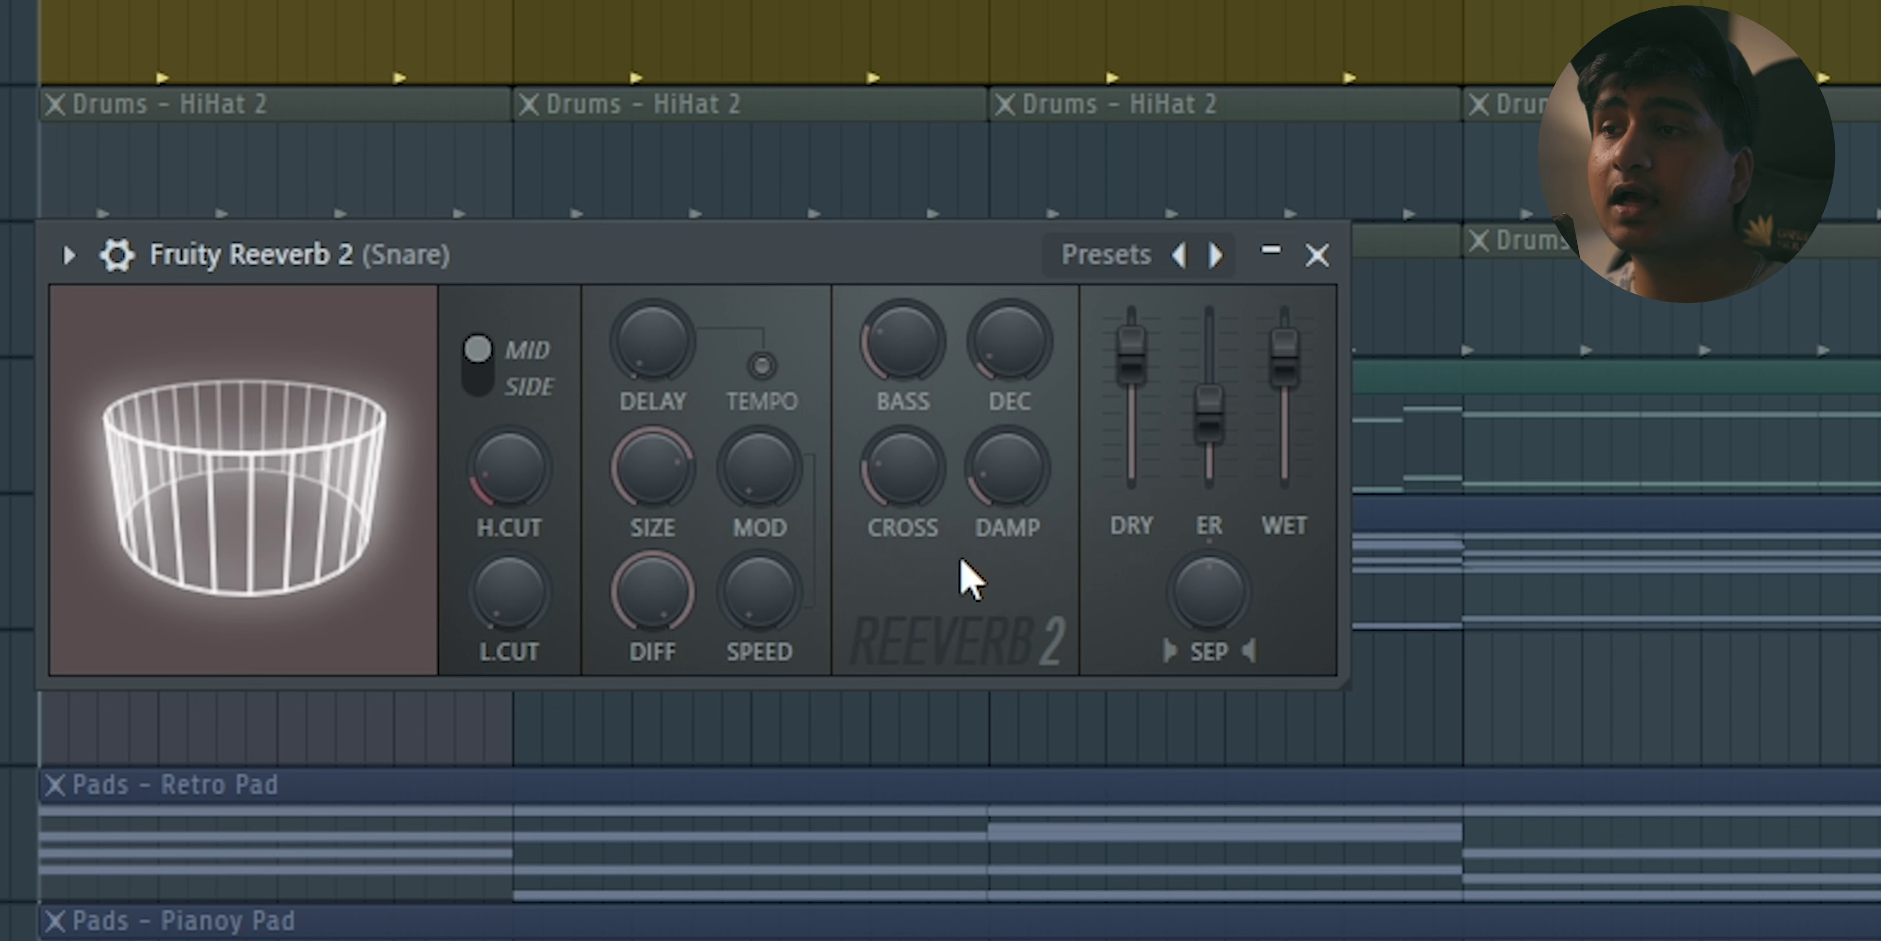
- Audition the snare reverb with the damping at maximum and at minimum, then set the damping to roughly the middle
{"action": "left_click_drag", "start_coordinate": [1005, 467], "coordinate": [1012, 534]}
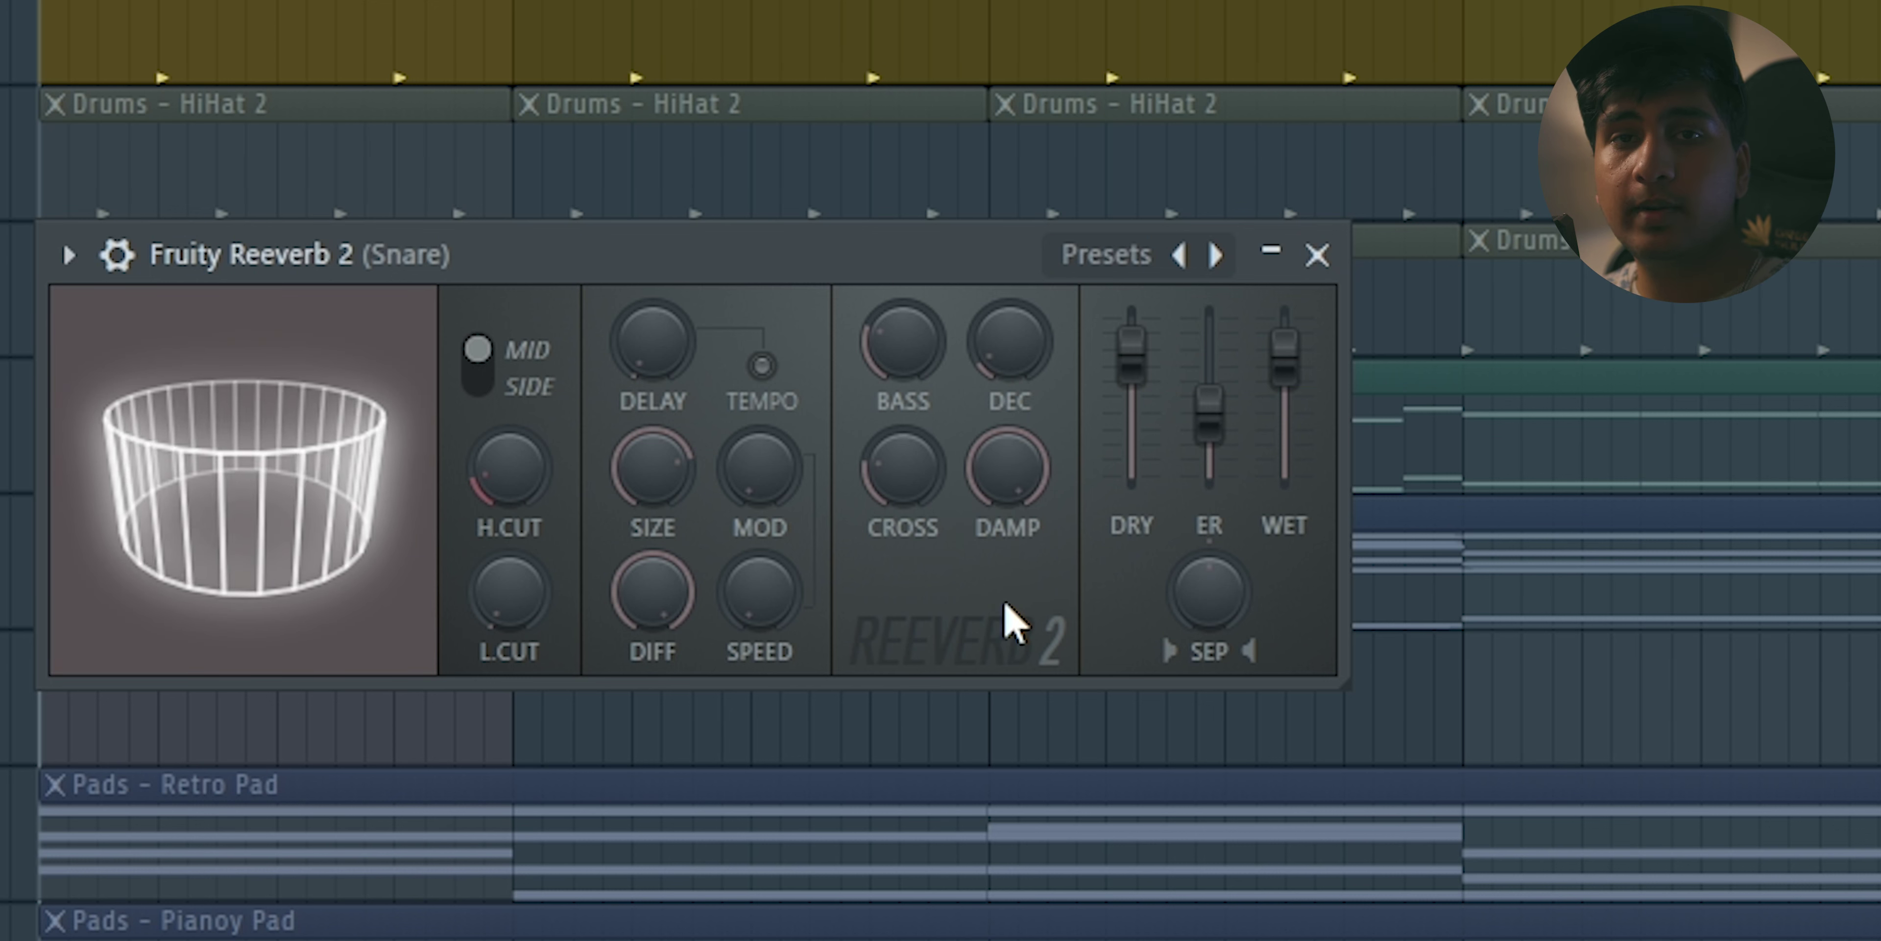
{"action": "key", "text": "space"}
{"action": "key", "text": "space"}
{"action": "left_click_drag", "start_coordinate": [992, 498], "coordinate": [991, 539]}
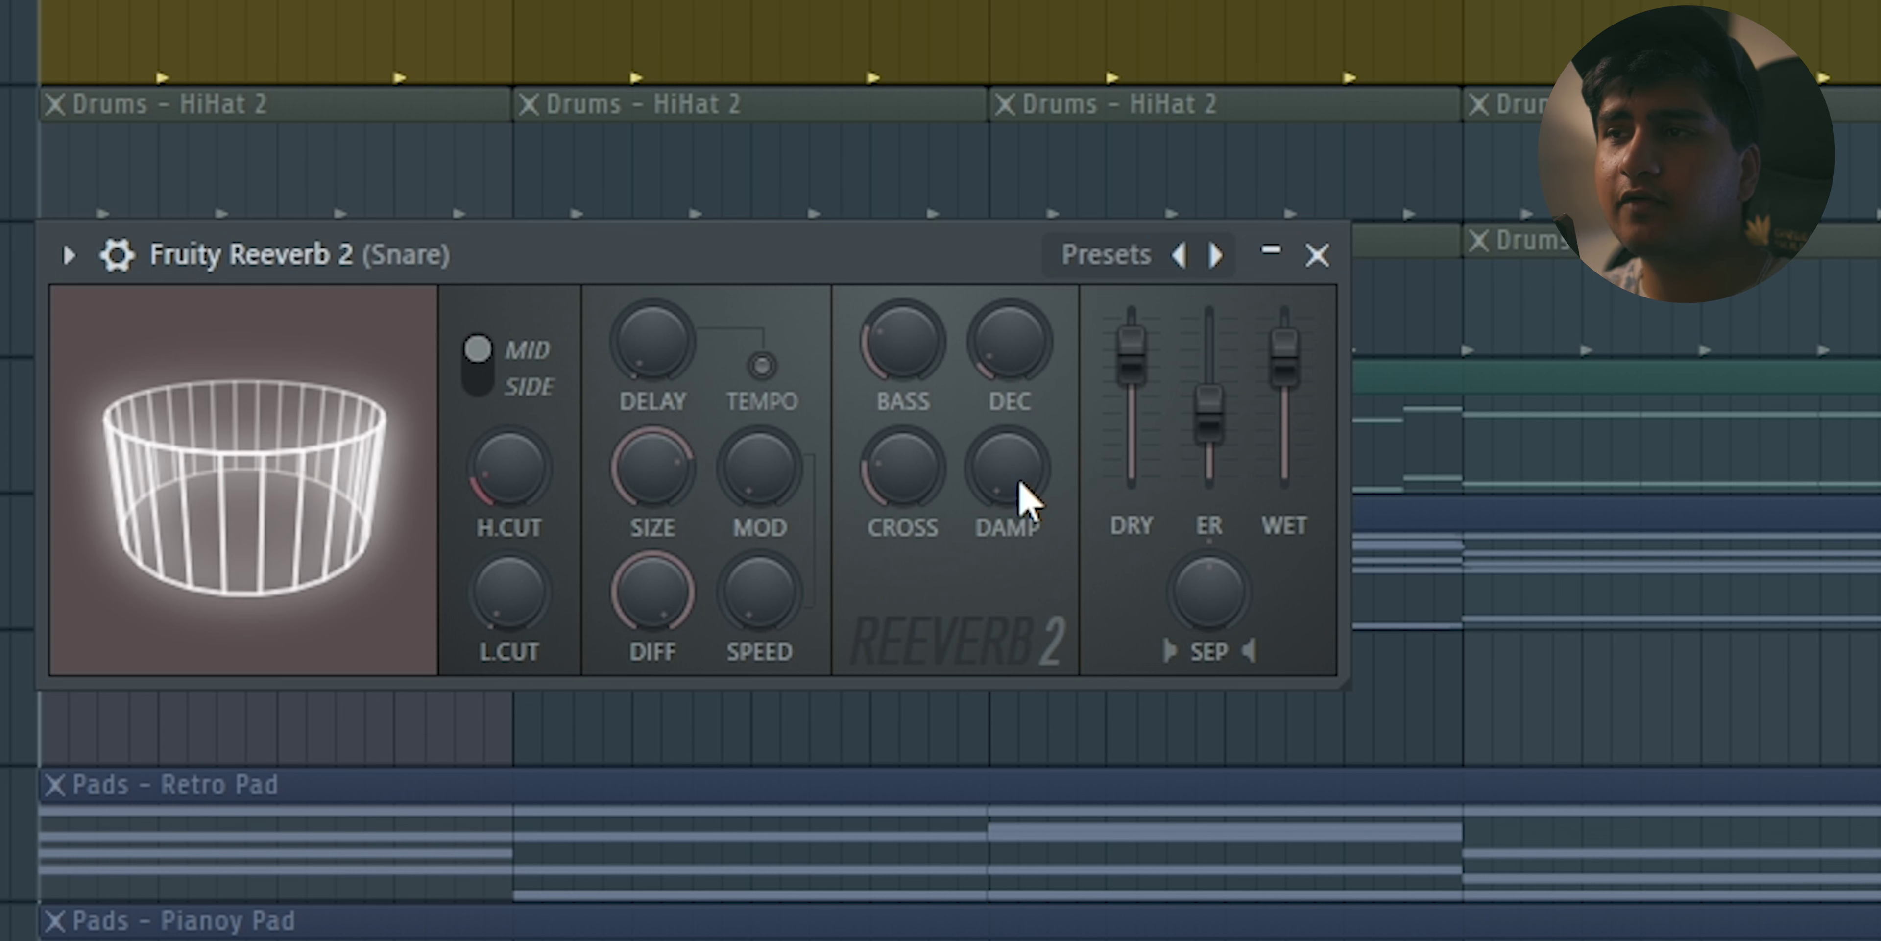
{"action": "key", "text": "space"}
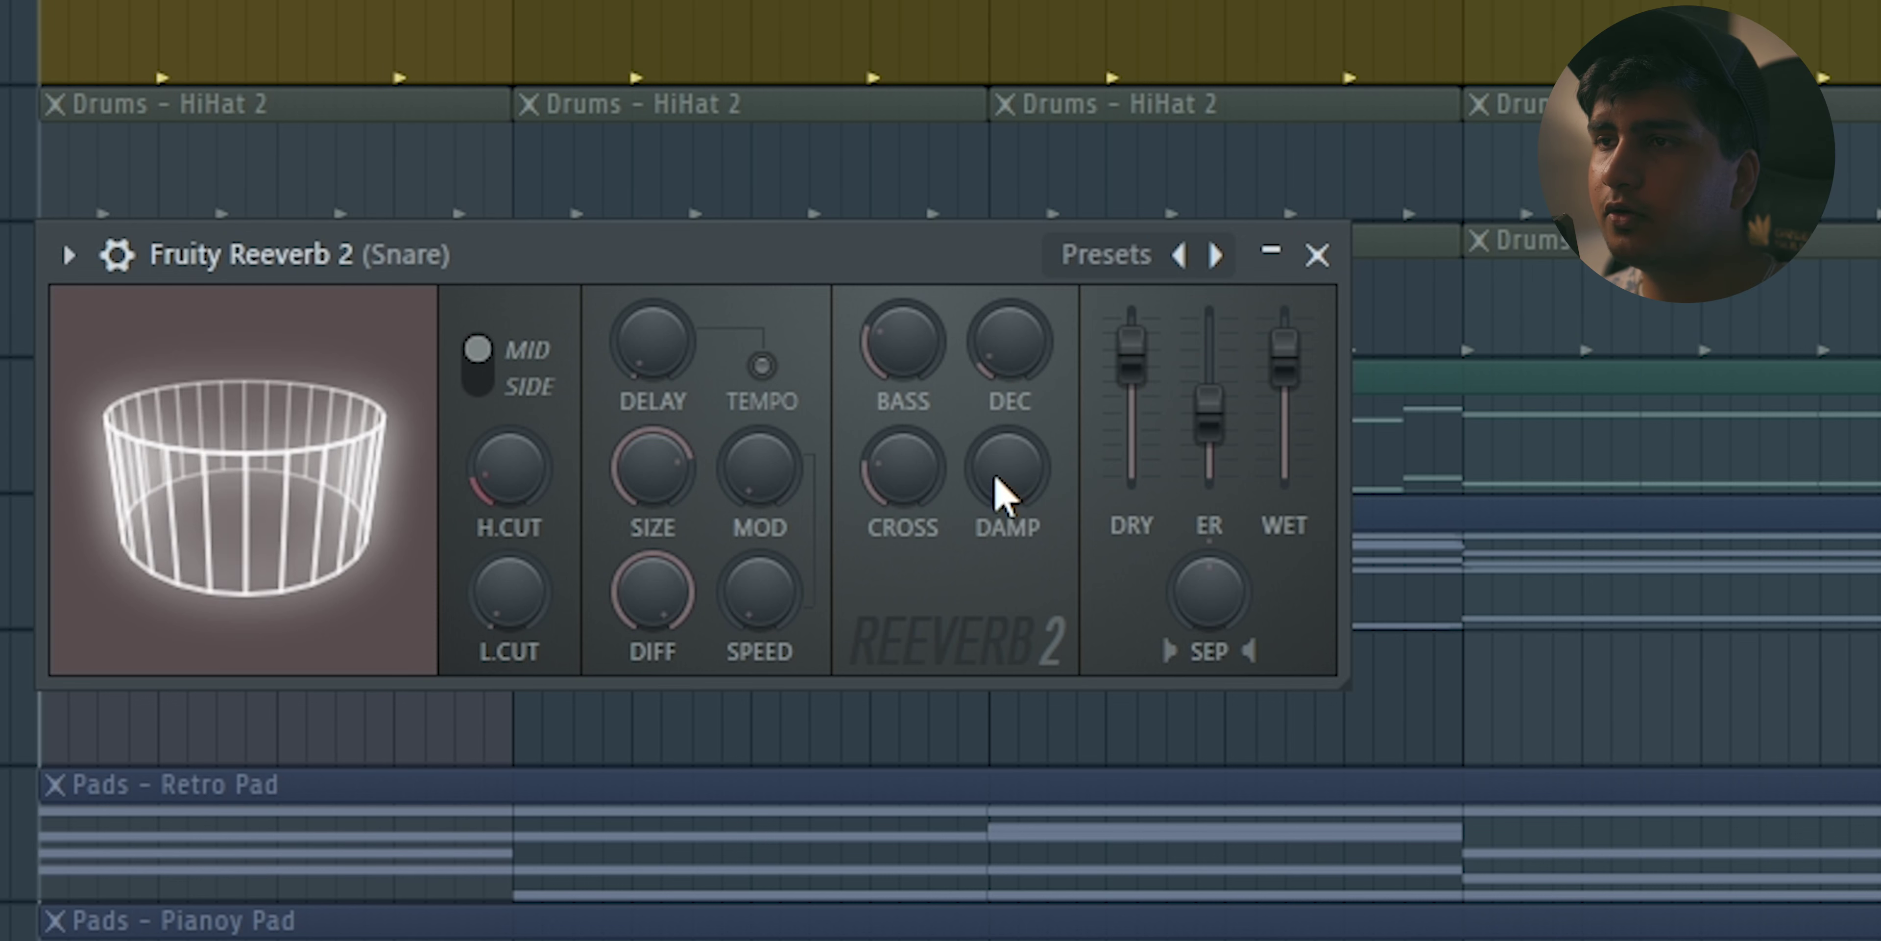
{"action": "key", "text": "space"}
{"action": "left_click_drag", "start_coordinate": [996, 475], "coordinate": [996, 438]}
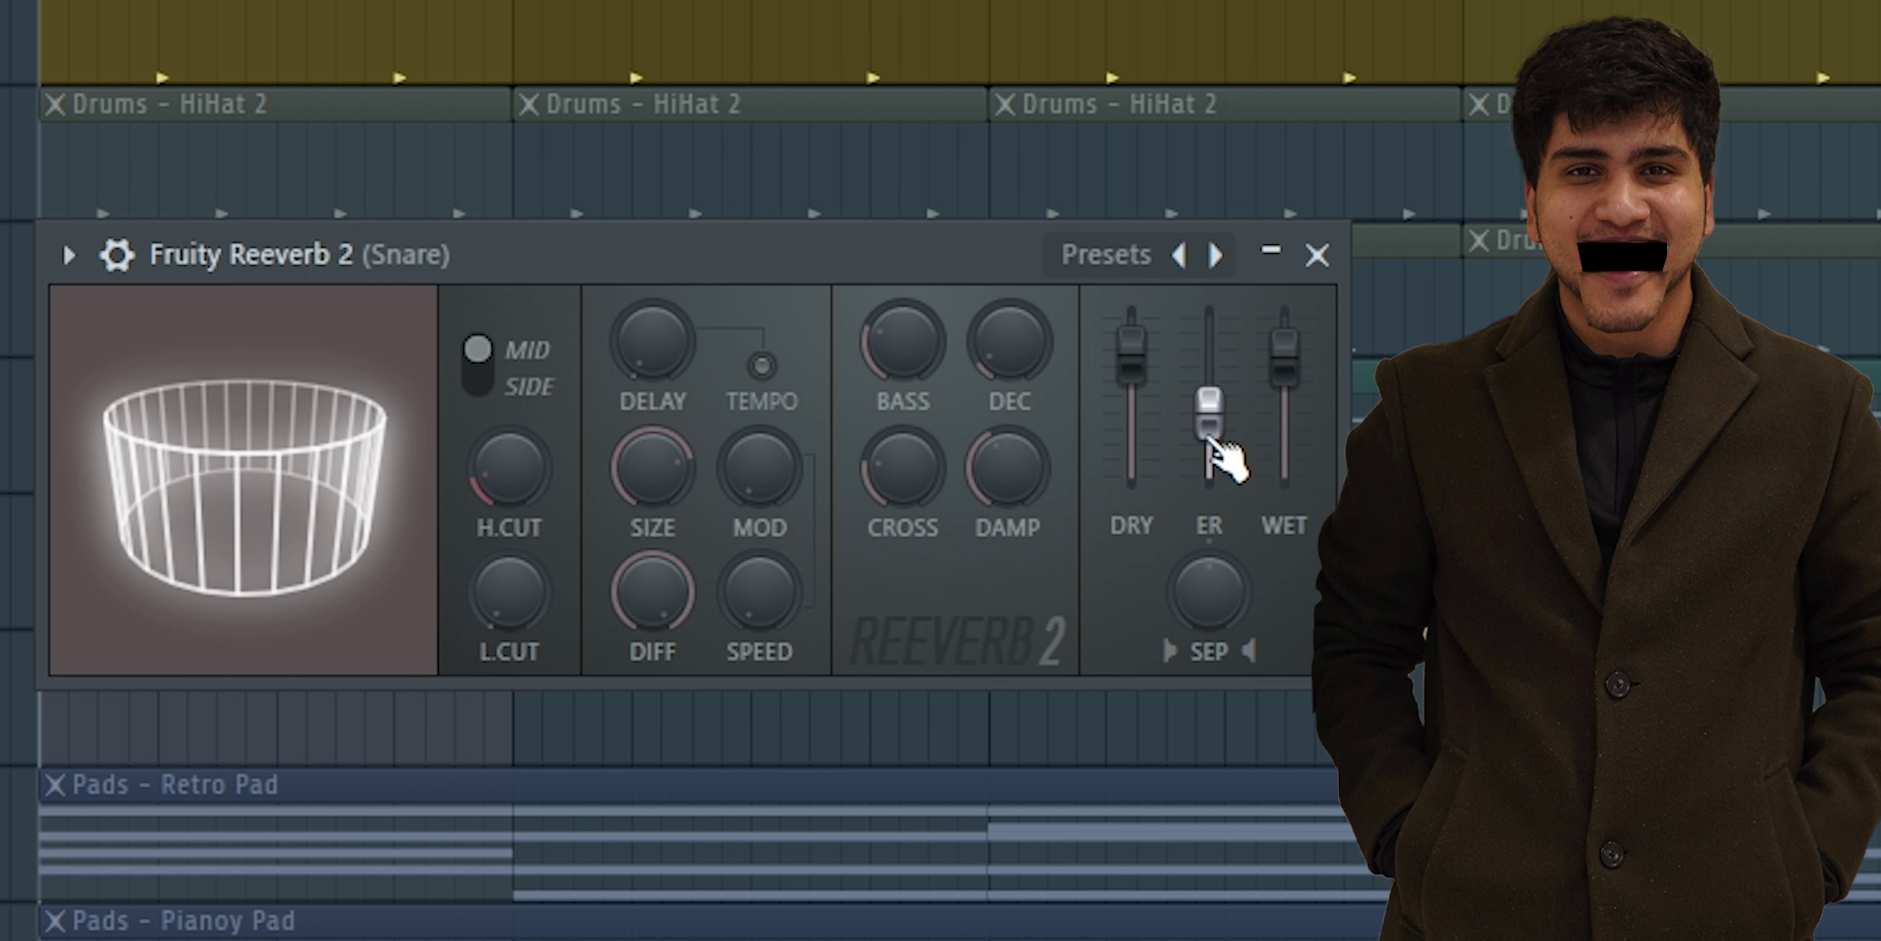
- Try the early reflections level at its highest and lowest settings
{"action": "left_click_drag", "start_coordinate": [1209, 438], "coordinate": [1214, 323]}
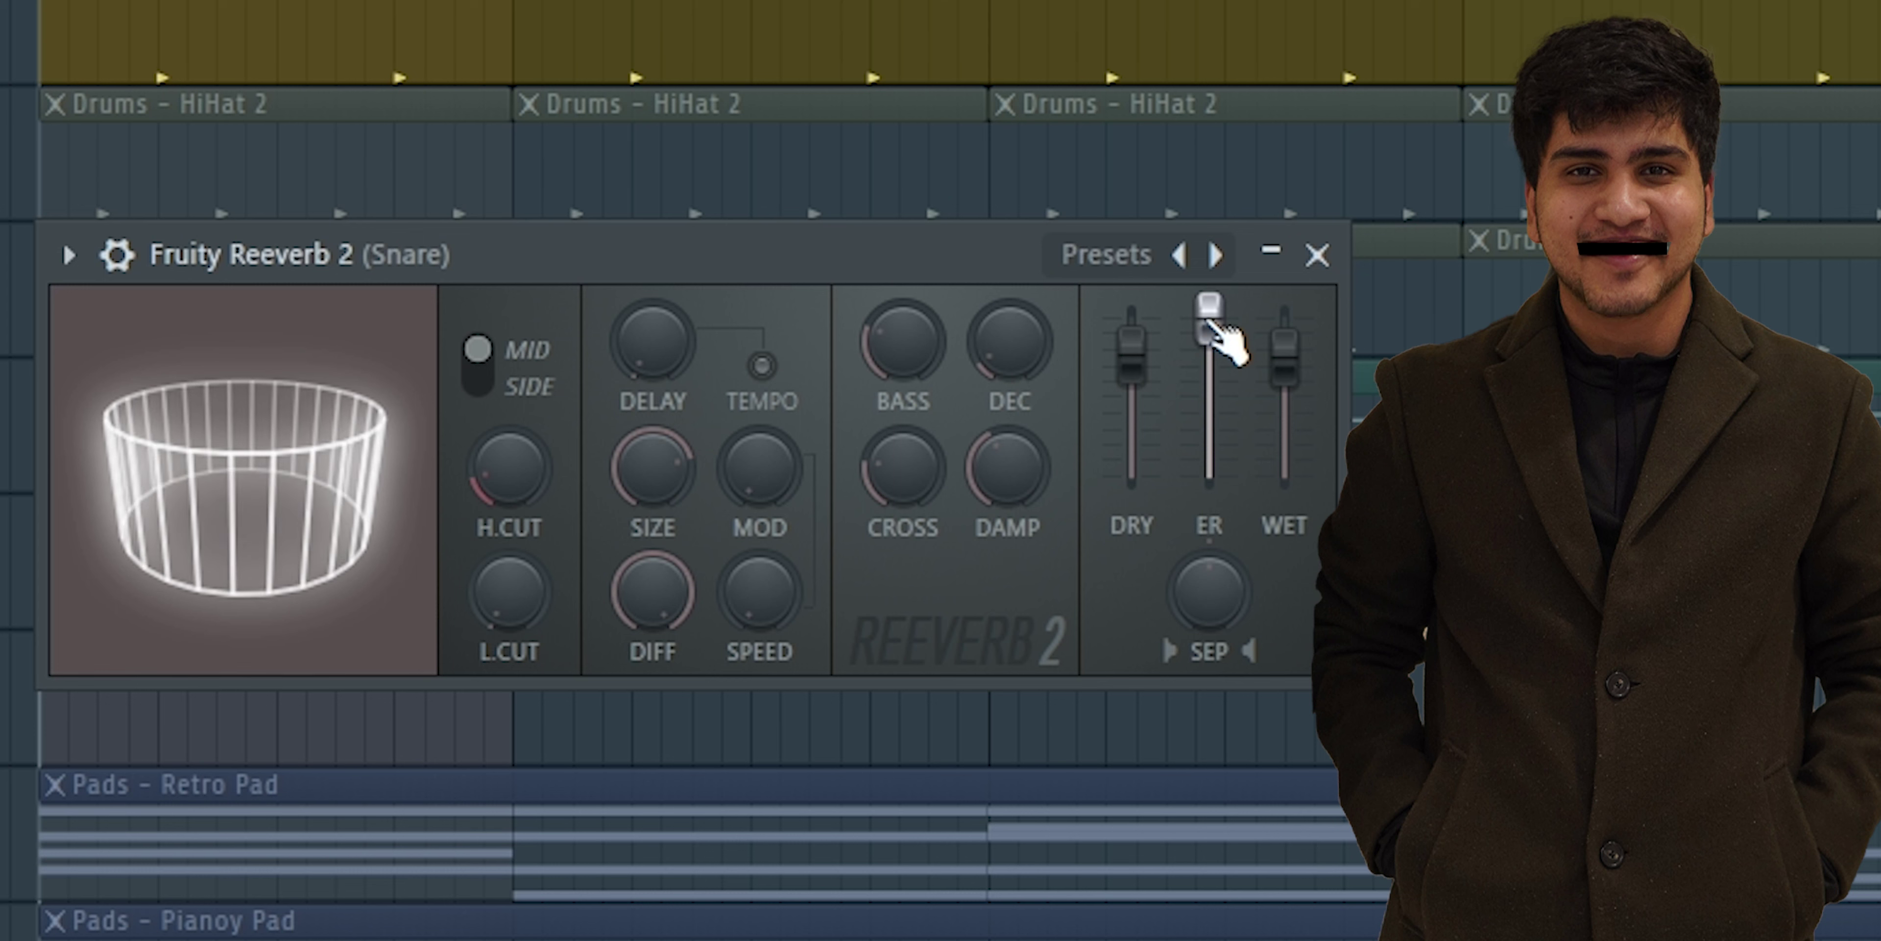
{"action": "left_click_drag", "start_coordinate": [1213, 325], "coordinate": [1198, 431]}
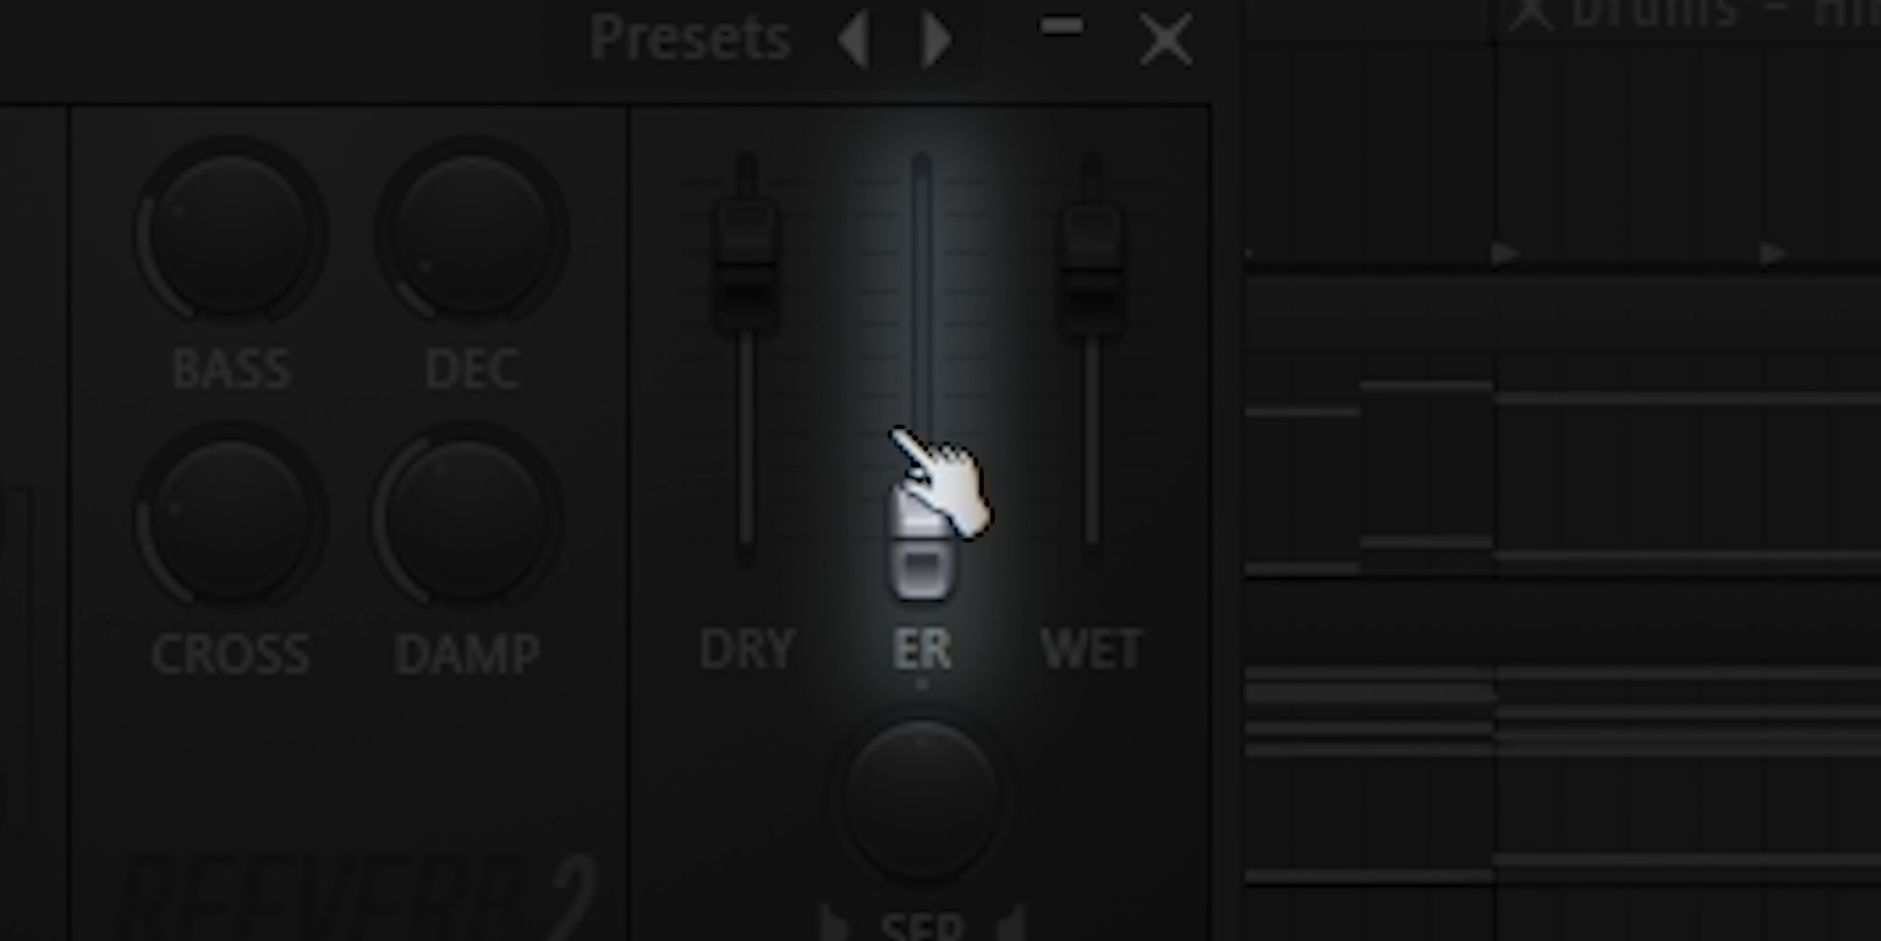
{"action": "left_click_drag", "start_coordinate": [911, 511], "coordinate": [909, 219]}
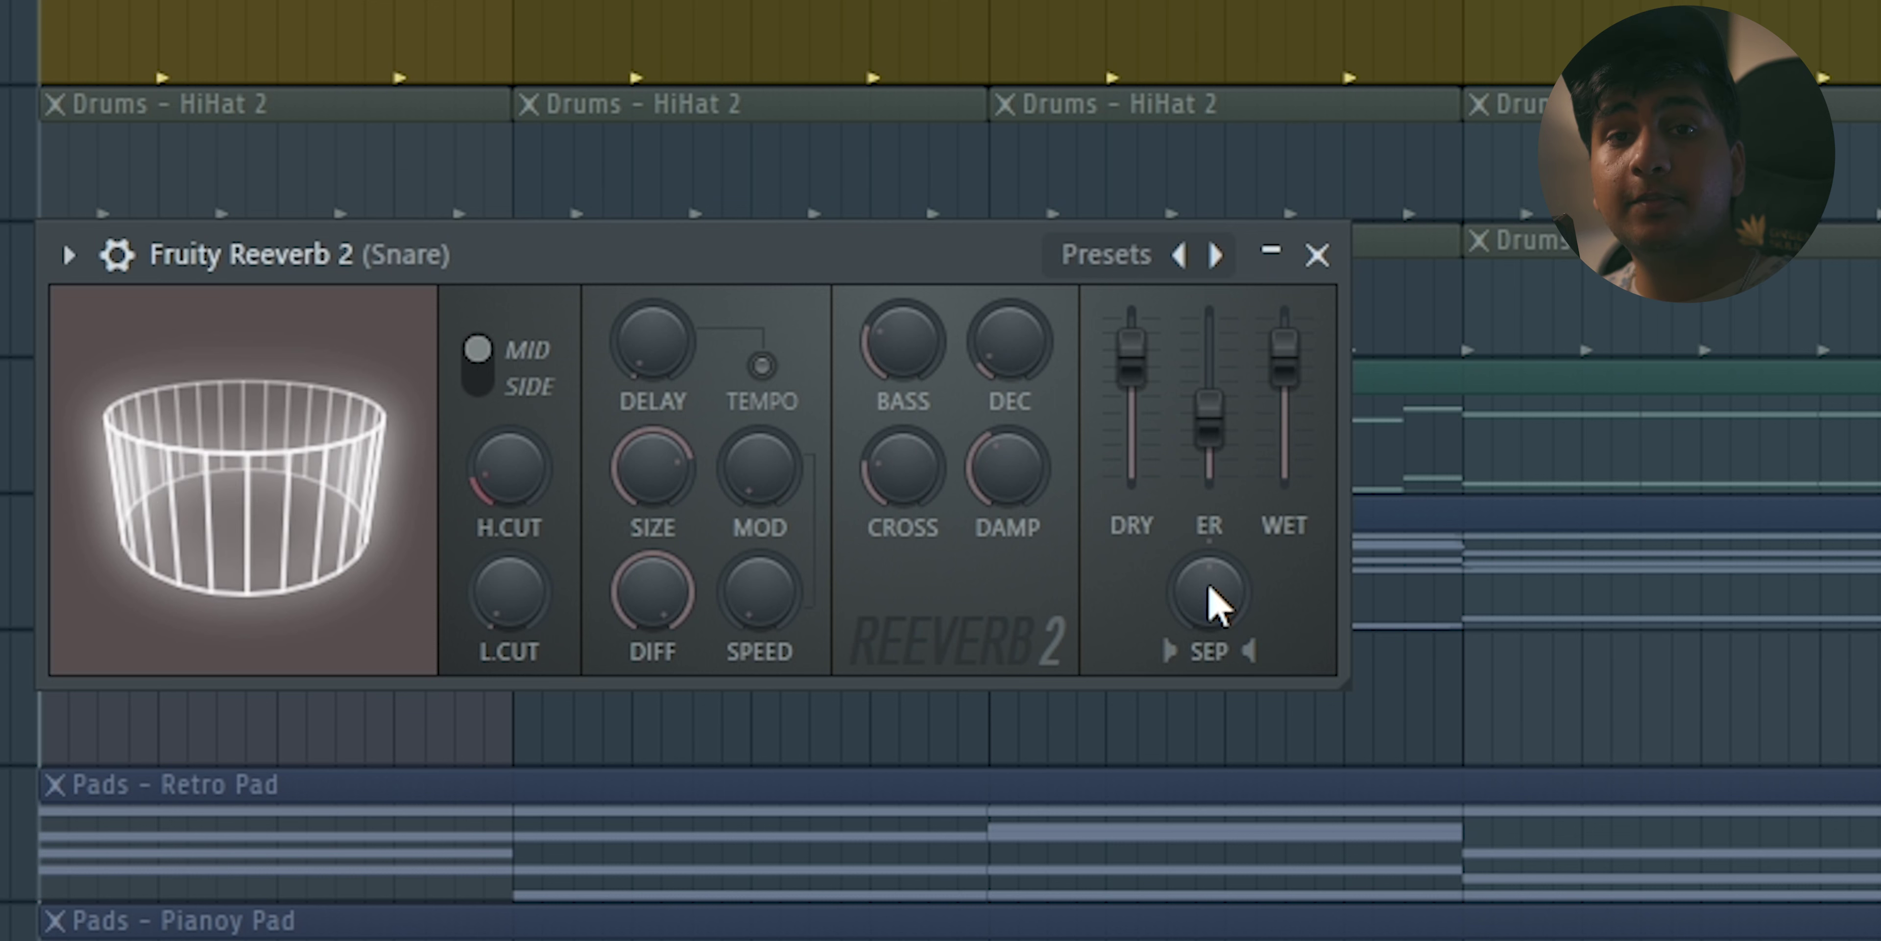
- Audition the reverb with its stereo separation turned away from center, and return the separation to center
{"action": "left_click_drag", "start_coordinate": [1208, 595], "coordinate": [1213, 555]}
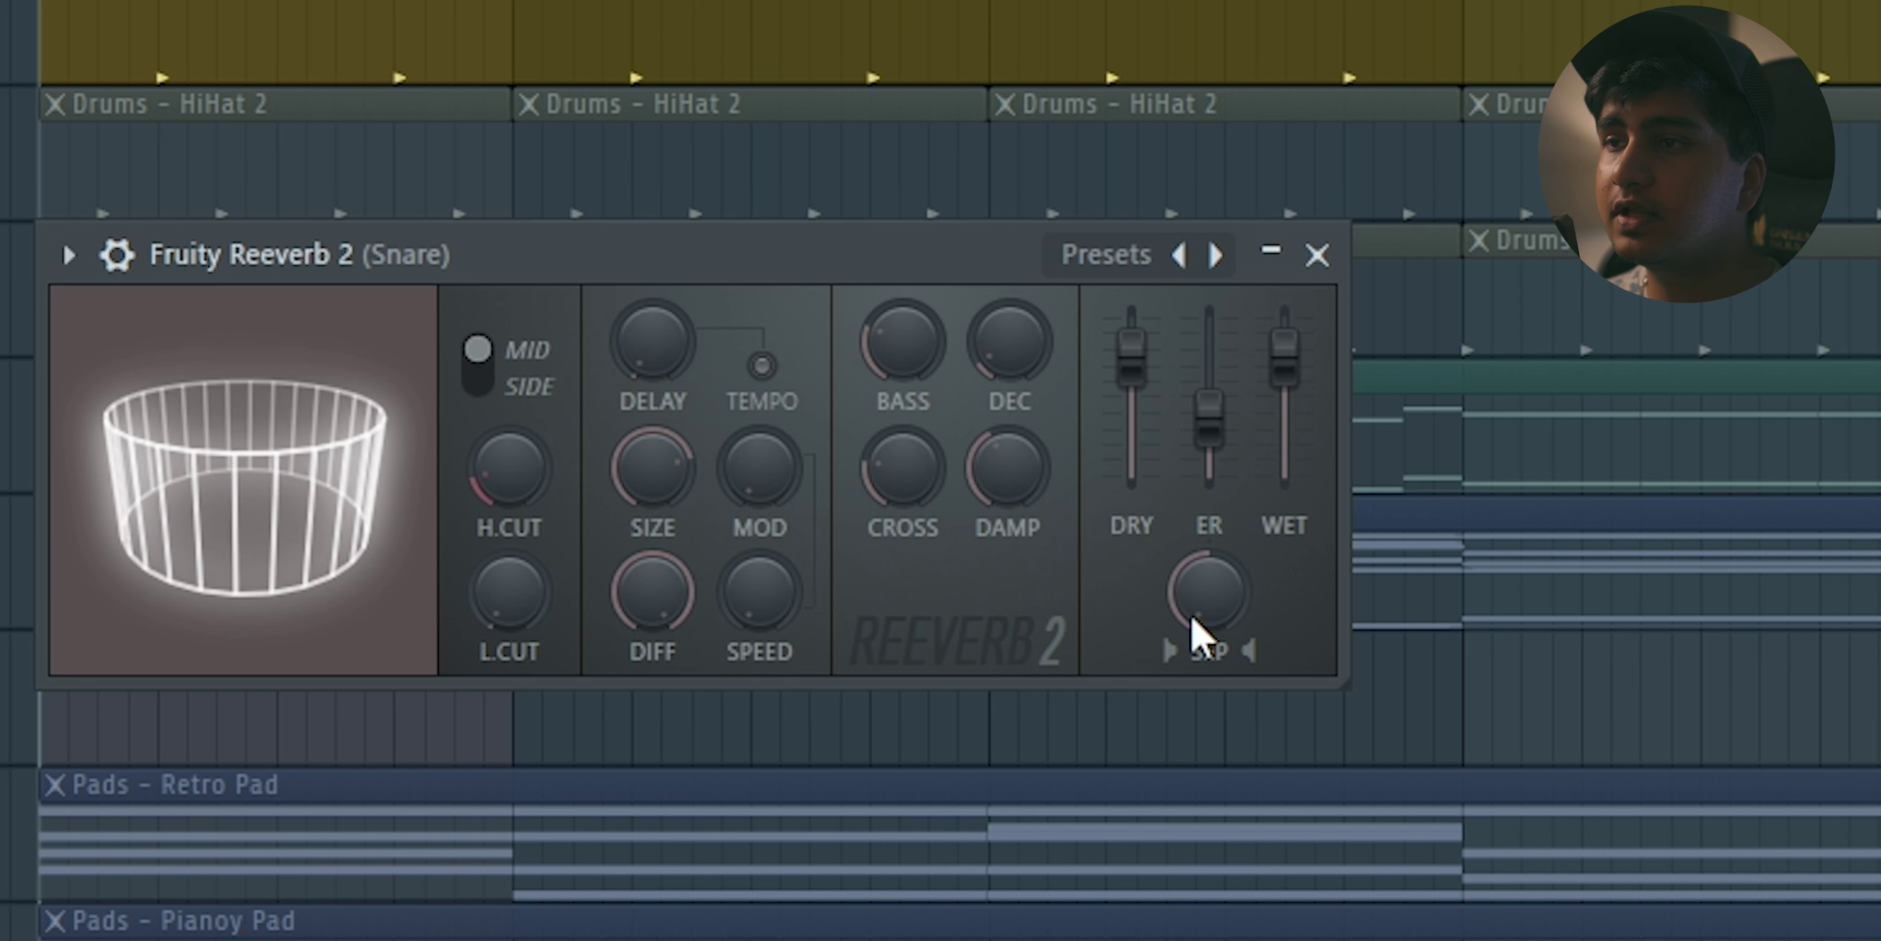
{"action": "key", "text": "space"}
{"action": "left_click_drag", "start_coordinate": [1221, 601], "coordinate": [1222, 588]}
{"action": "left_click_drag", "start_coordinate": [873, 580], "coordinate": [872, 551]}
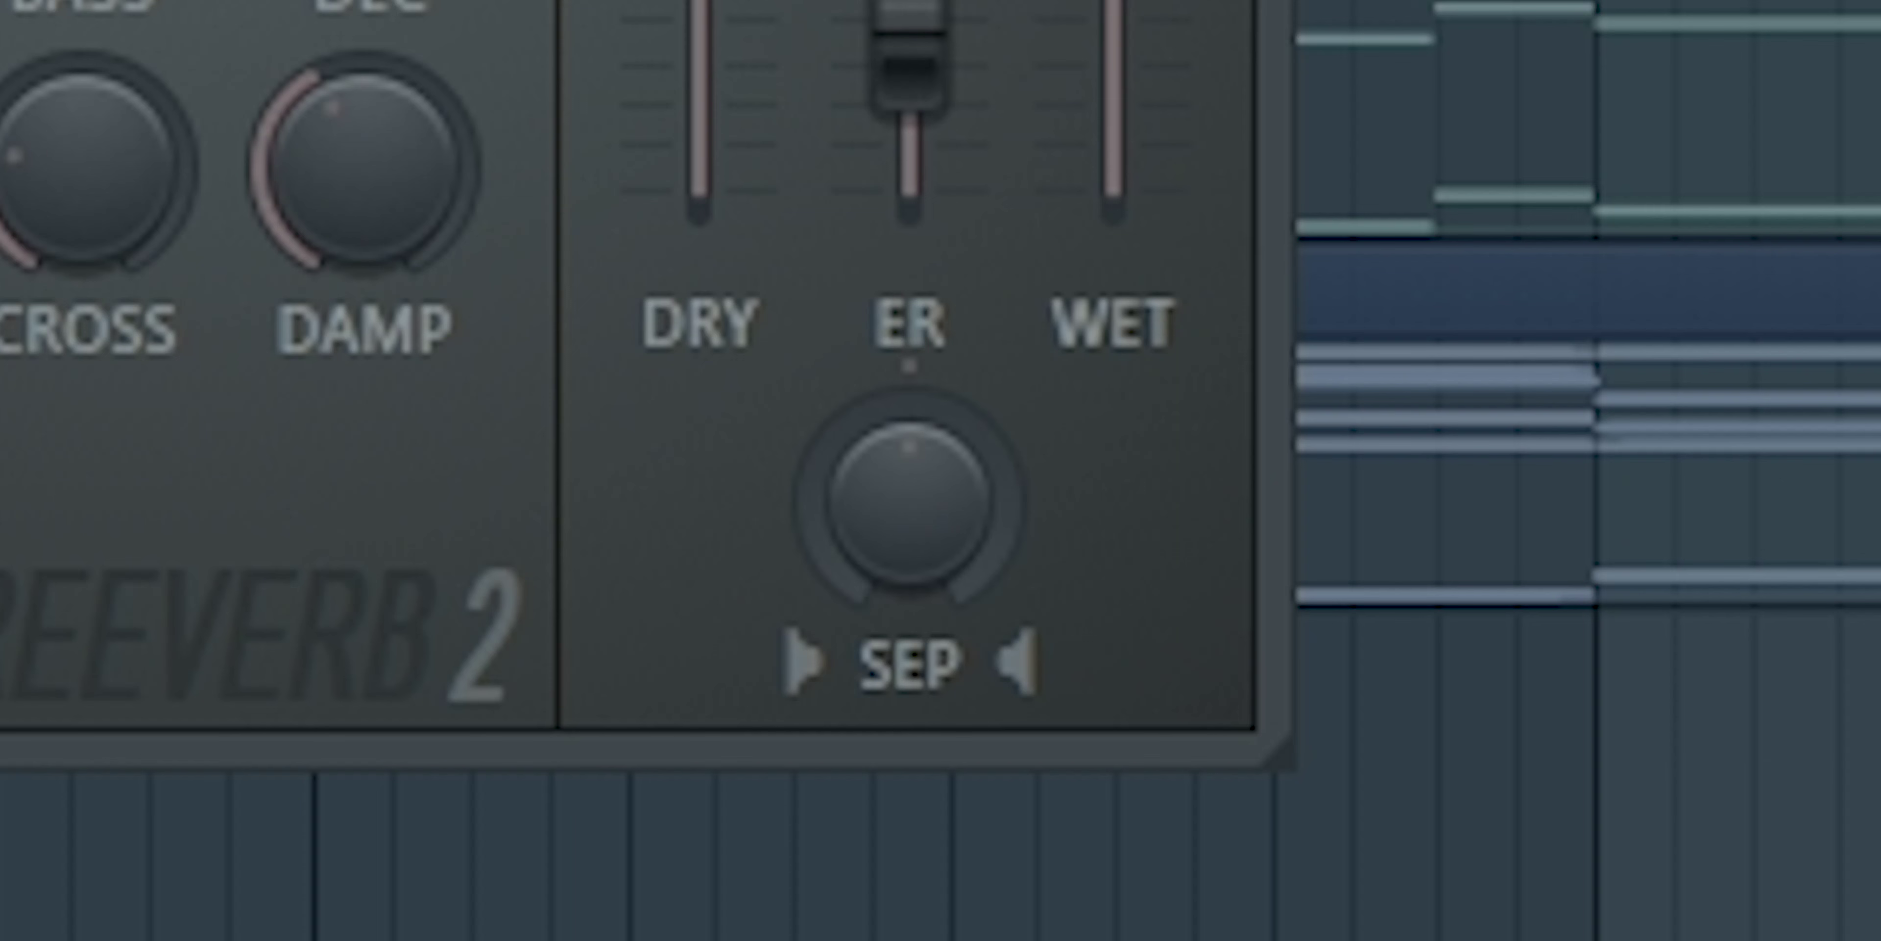
{"action": "left_click_drag", "start_coordinate": [1222, 615], "coordinate": [1222, 588]}
{"action": "left_click_drag", "start_coordinate": [910, 504], "coordinate": [910, 457]}
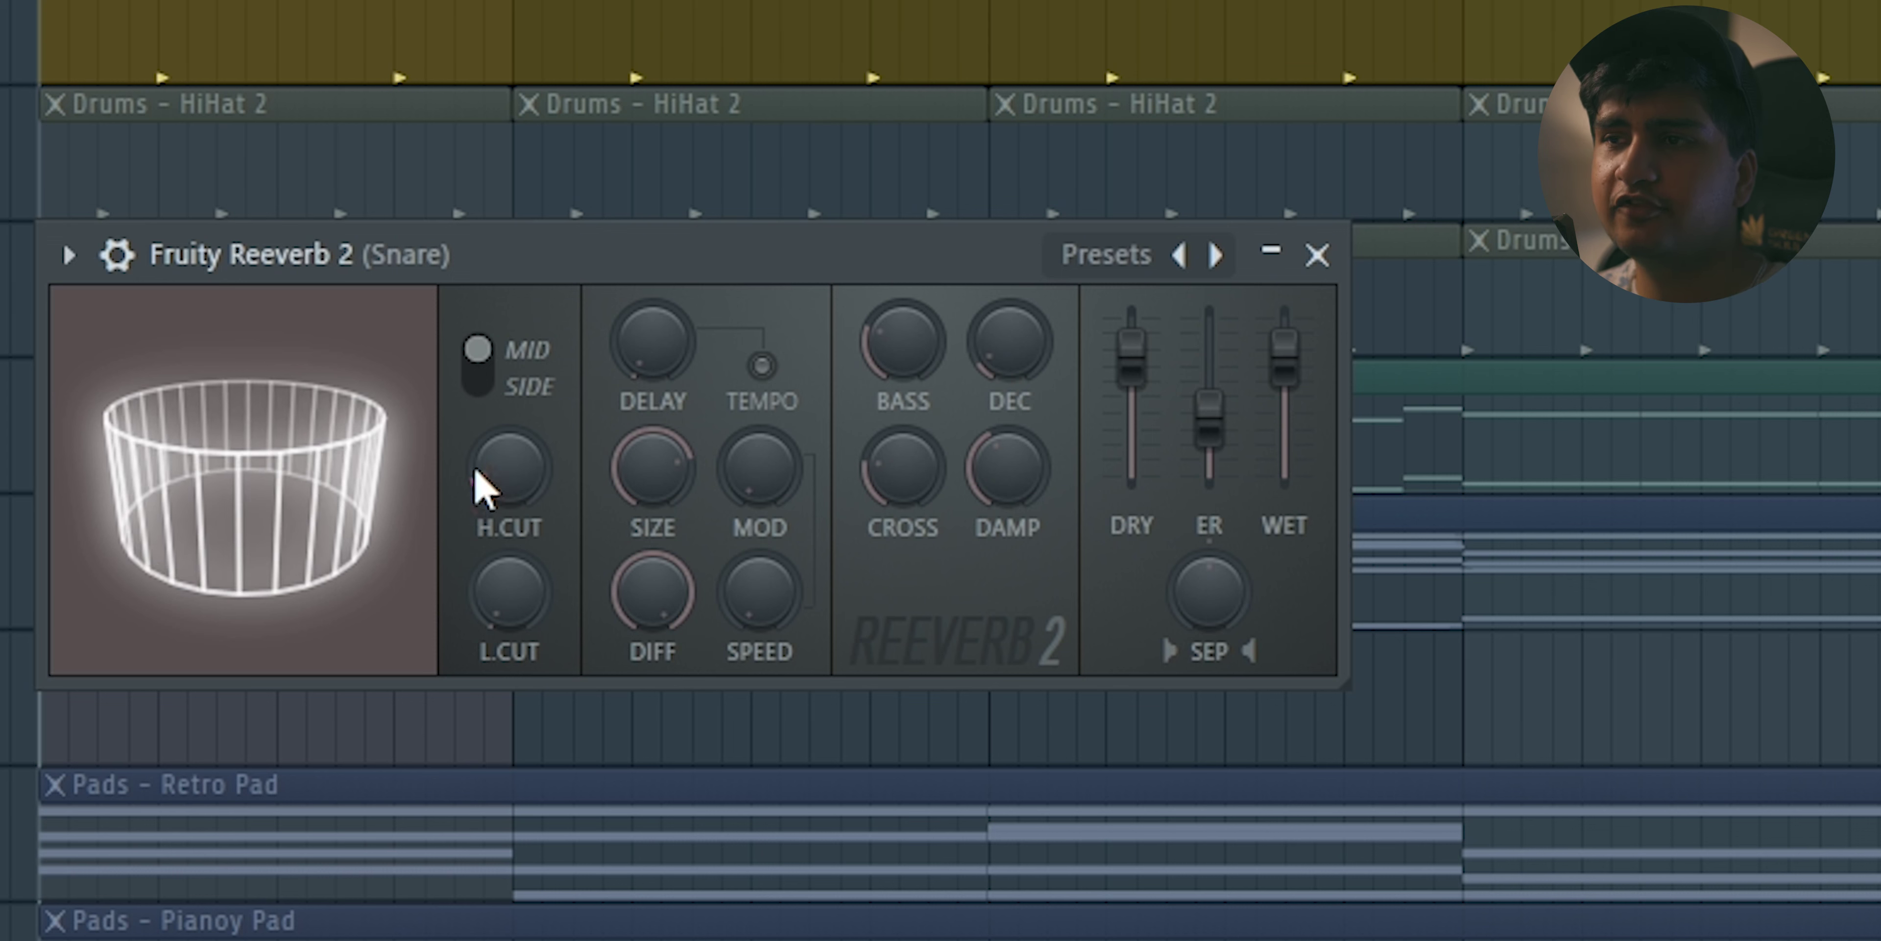
- Raise the reverb's low cut and lower its high cut slightly
{"action": "mouse_move", "coordinate": [517, 609]}
{"action": "left_mouse_down"}
{"action": "mouse_move", "coordinate": [517, 588]}
{"action": "mouse_move", "coordinate": [516, 609]}
{"action": "left_mouse_up"}
{"action": "left_click_drag", "start_coordinate": [511, 471], "coordinate": [511, 457]}
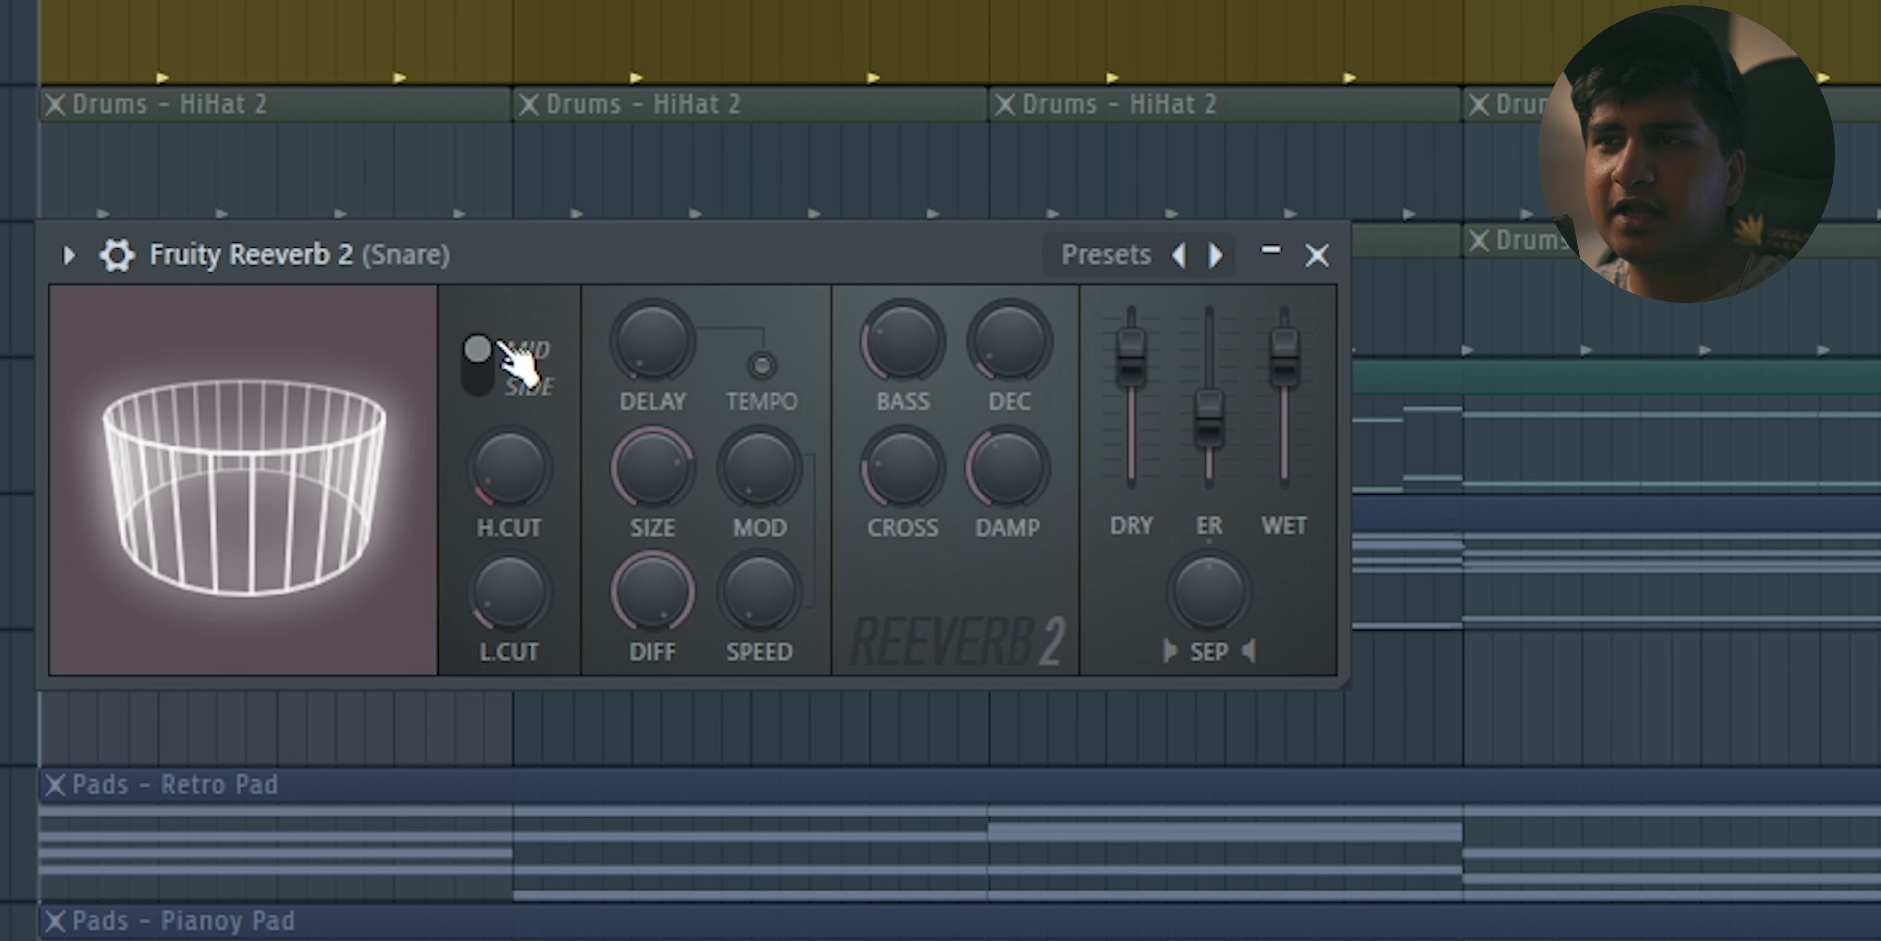
- Pull the dry level down and compare the mid and side reverb modes, ending on side
{"action": "left_click", "coordinate": [482, 369]}
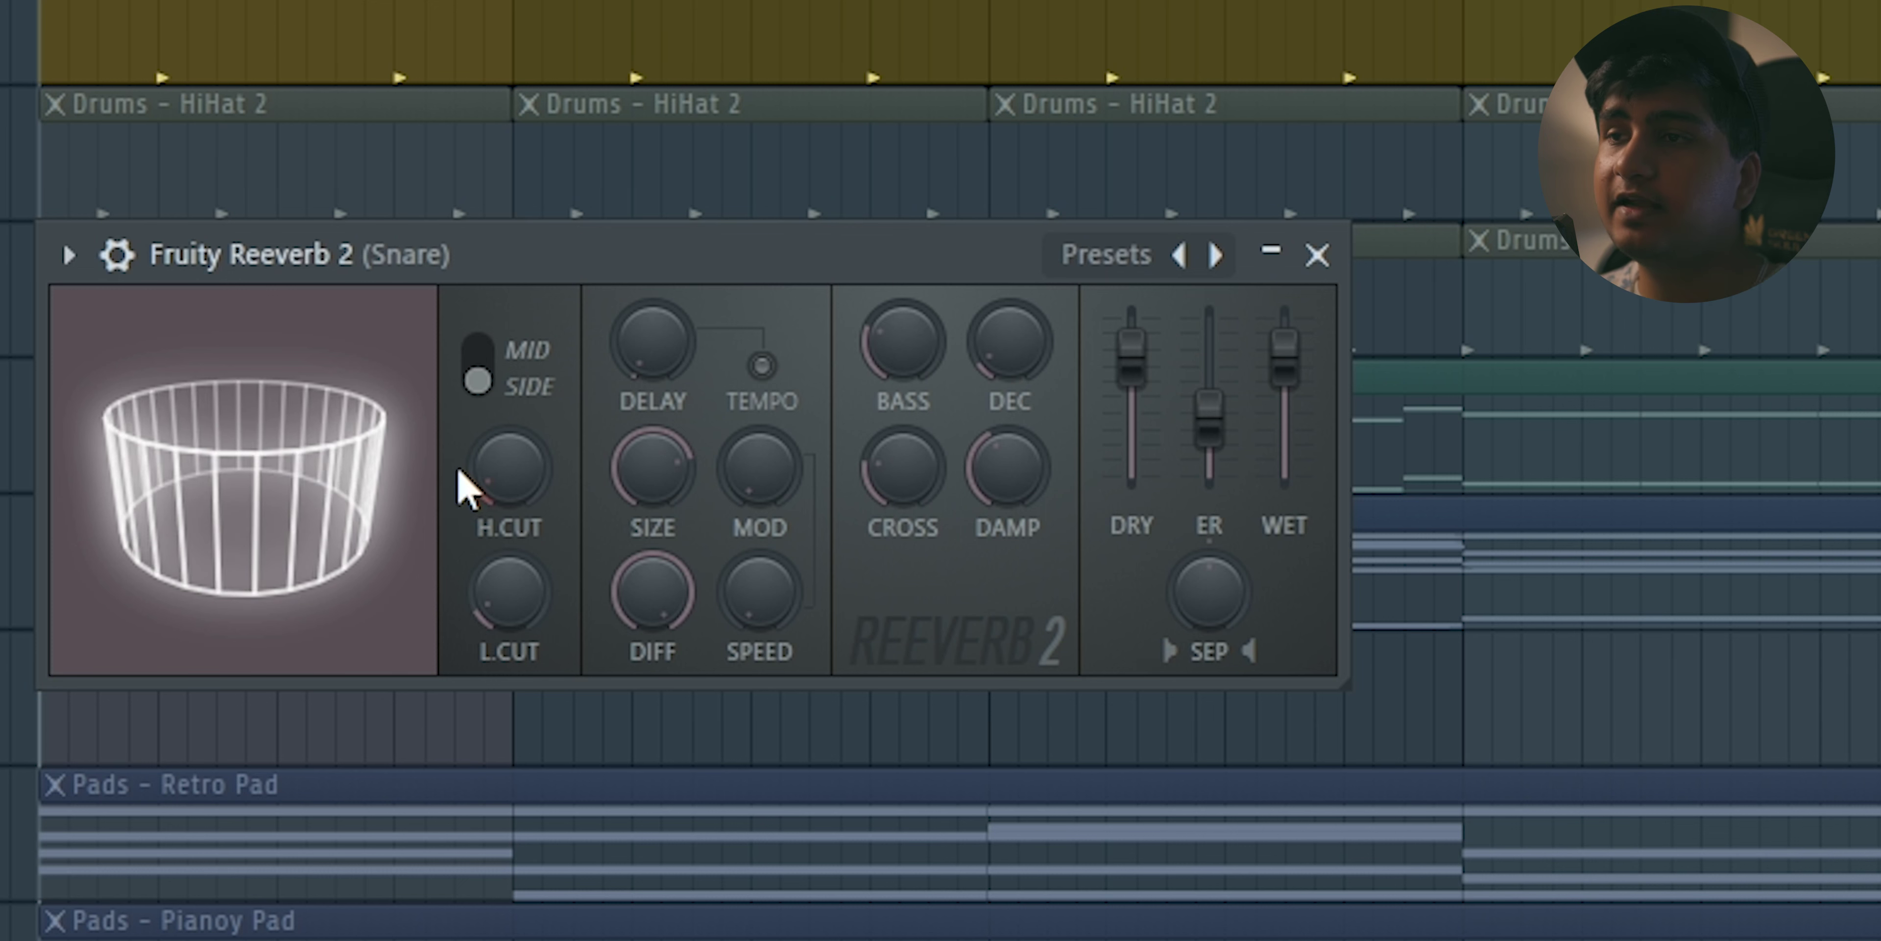
{"action": "left_click_drag", "start_coordinate": [1131, 357], "coordinate": [1131, 474]}
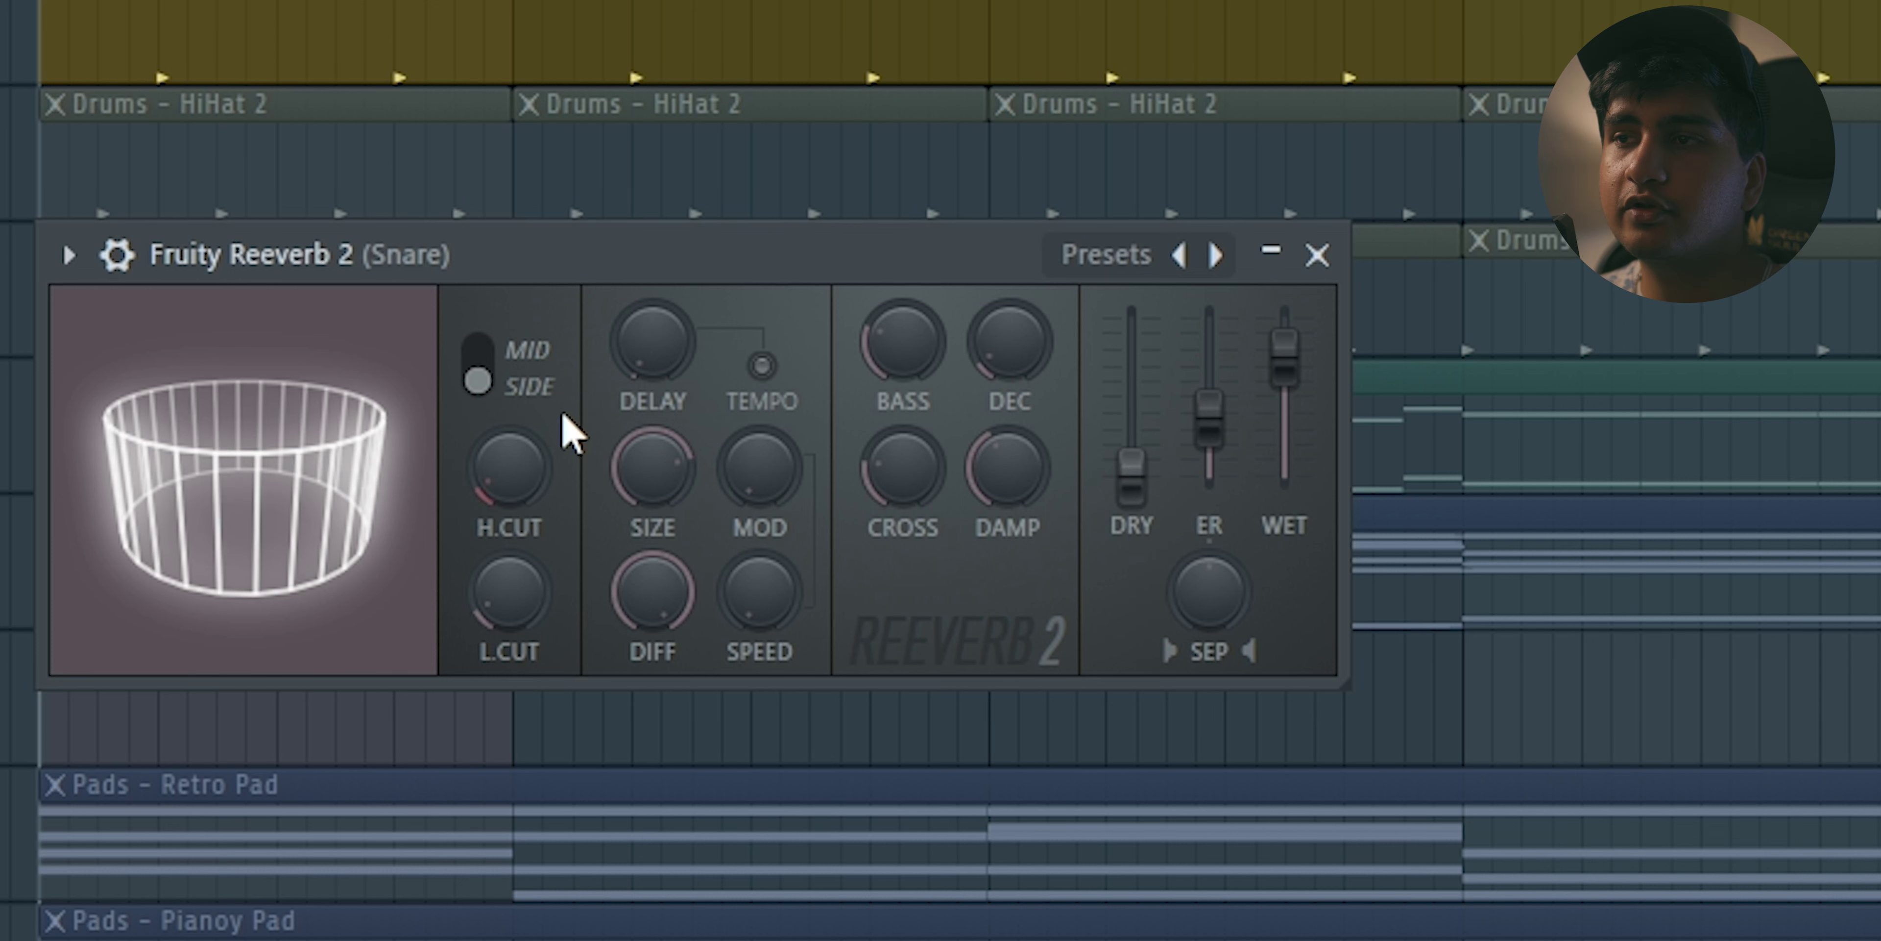
{"action": "left_click", "coordinate": [482, 361]}
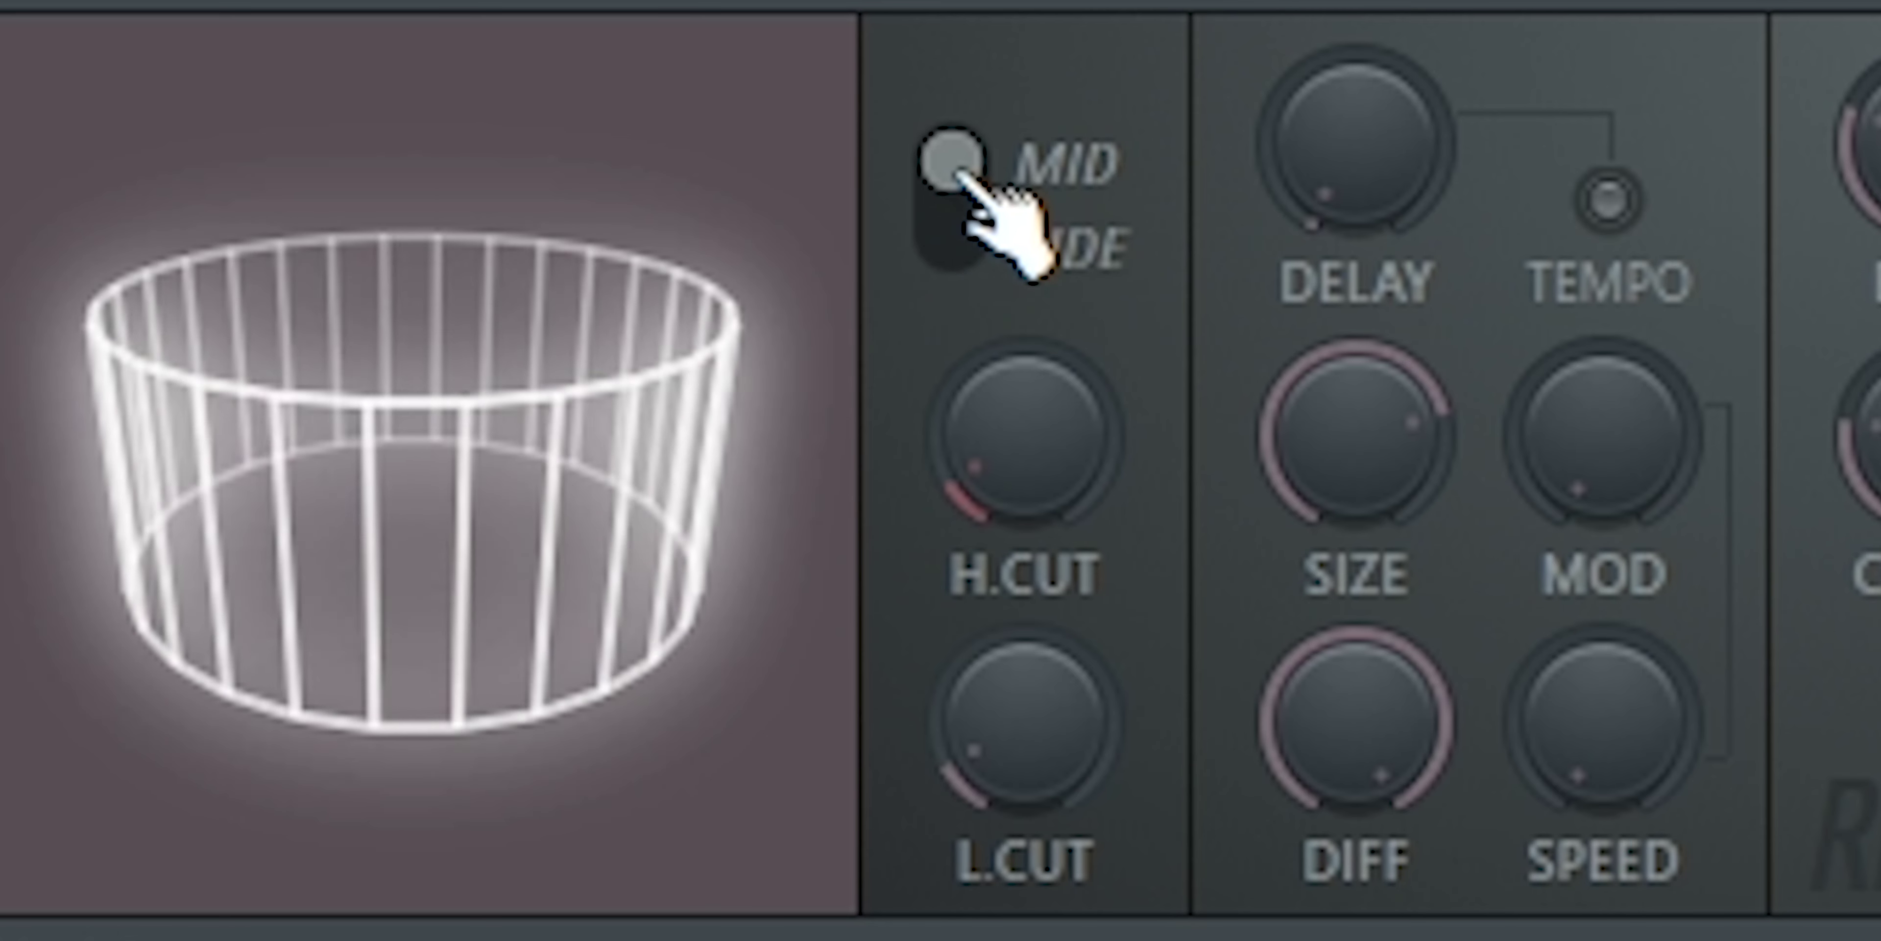
{"action": "left_click", "coordinate": [968, 187]}
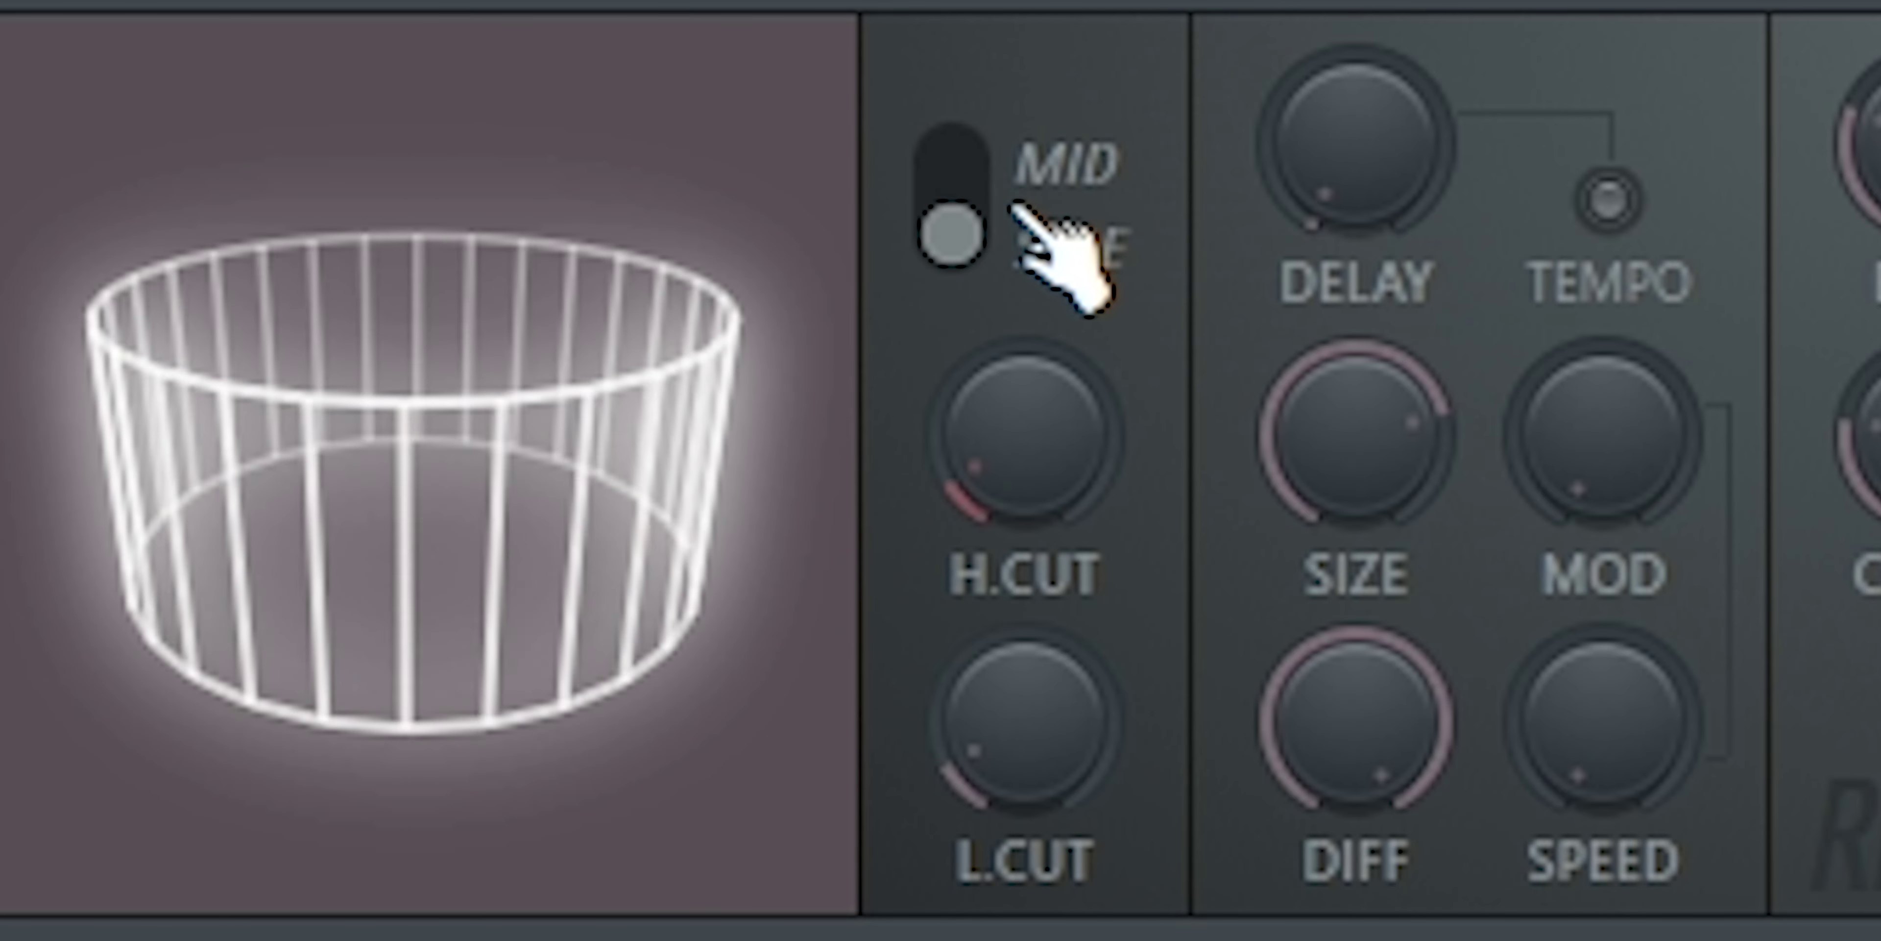